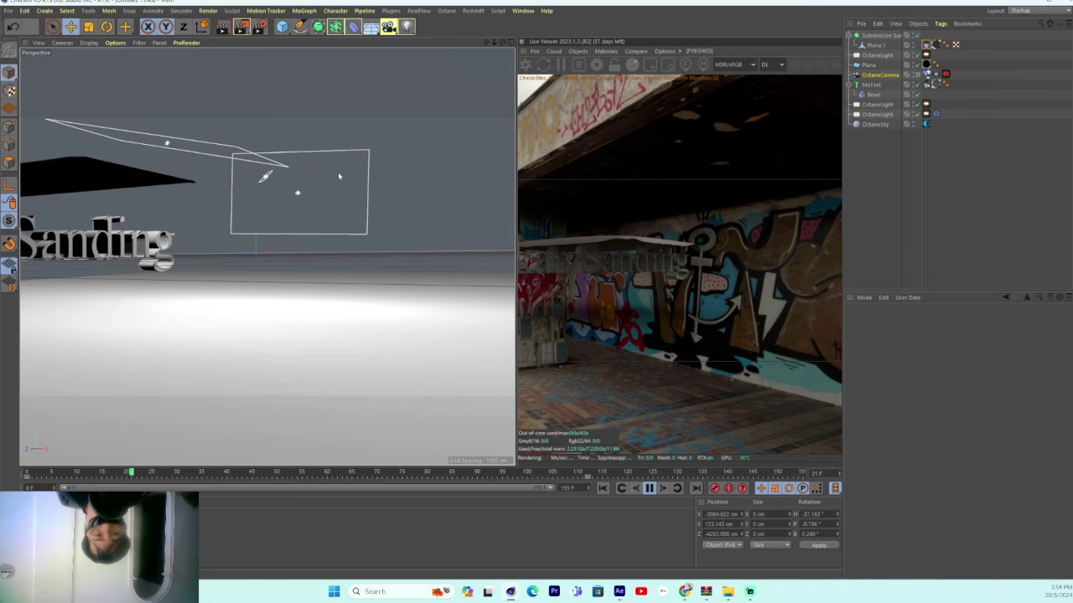
Inspect the OctaneCamera's Vibrate and Constraint tags, and check the finished frames in the Picture Viewer.
click(936, 75)
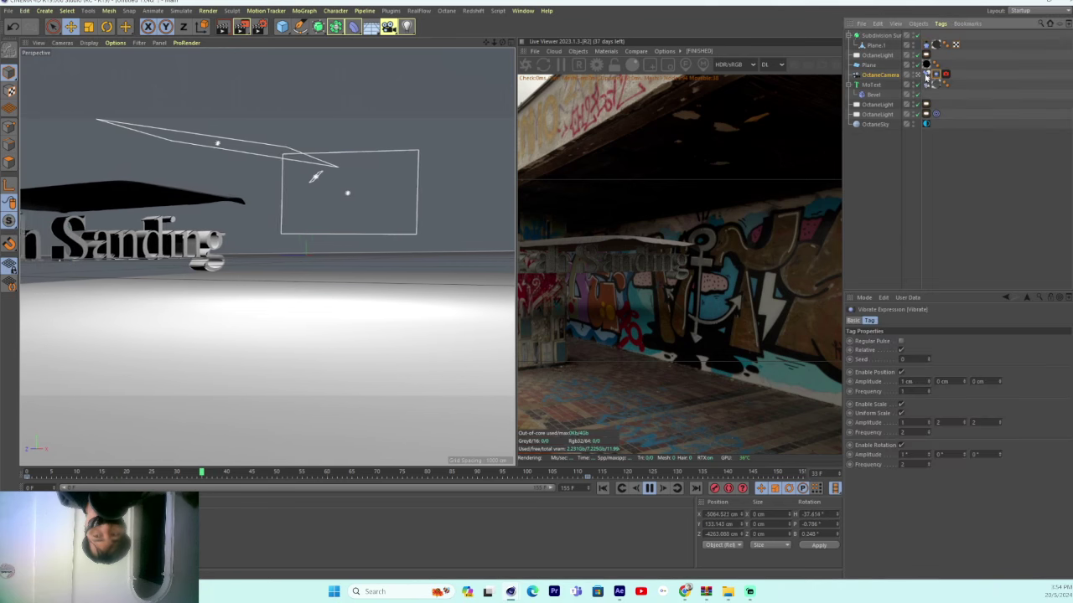
click(926, 74)
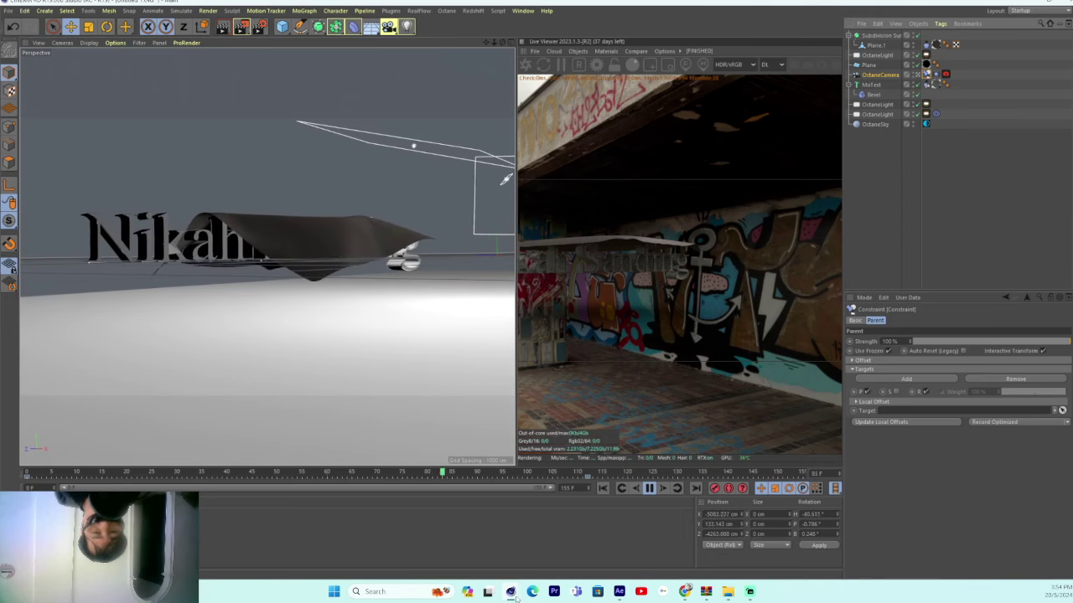
mouse_move(511, 592)
click(554, 546)
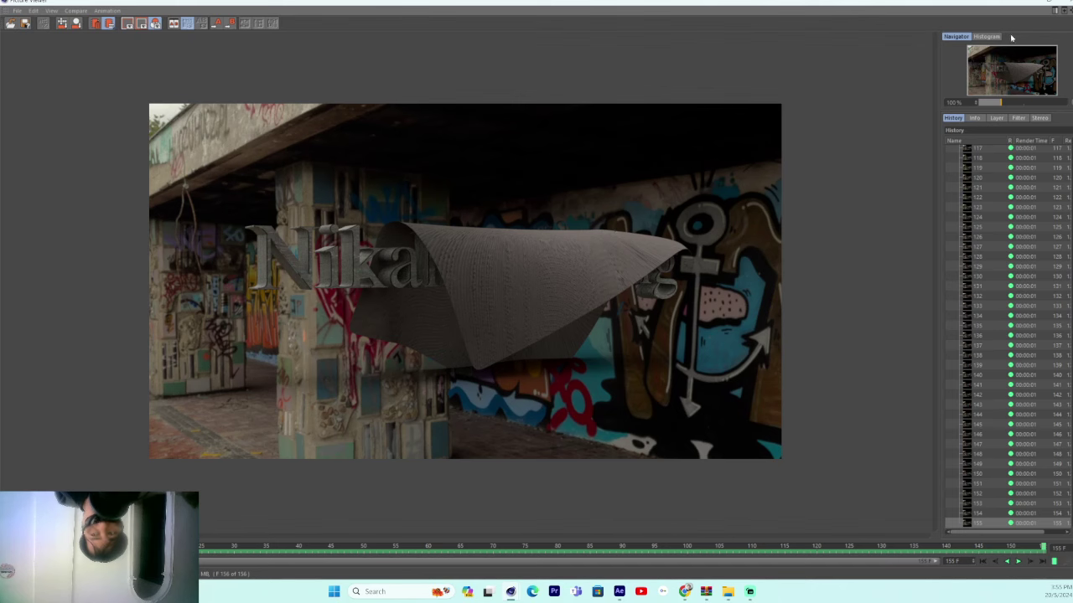
click(1065, 6)
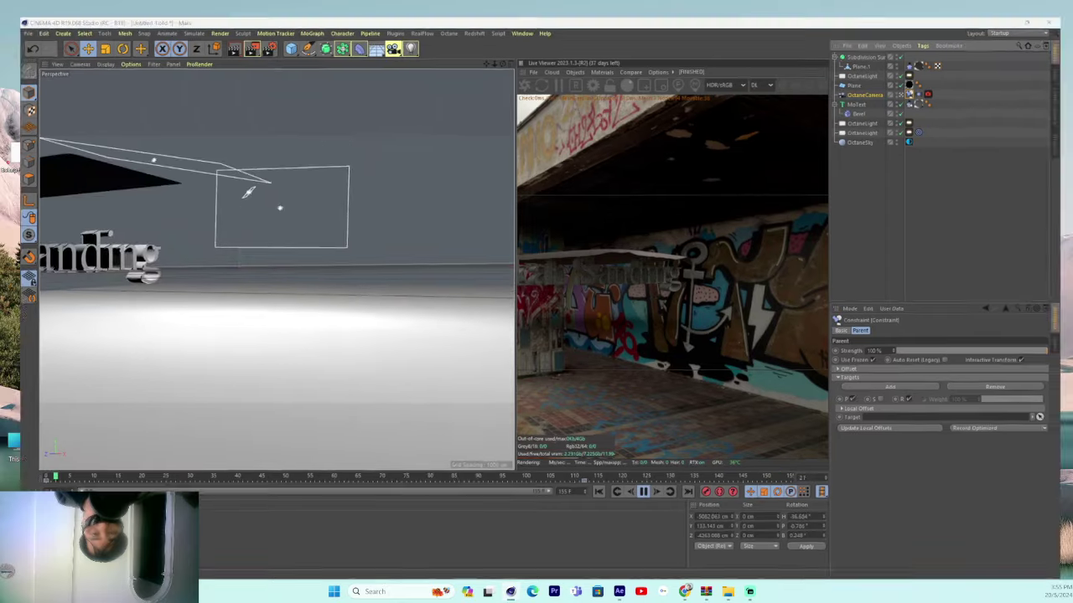
Go to the Downloads folder in File Explorer and play the rendered video fg454545fgdd.avi.
key(super+d)
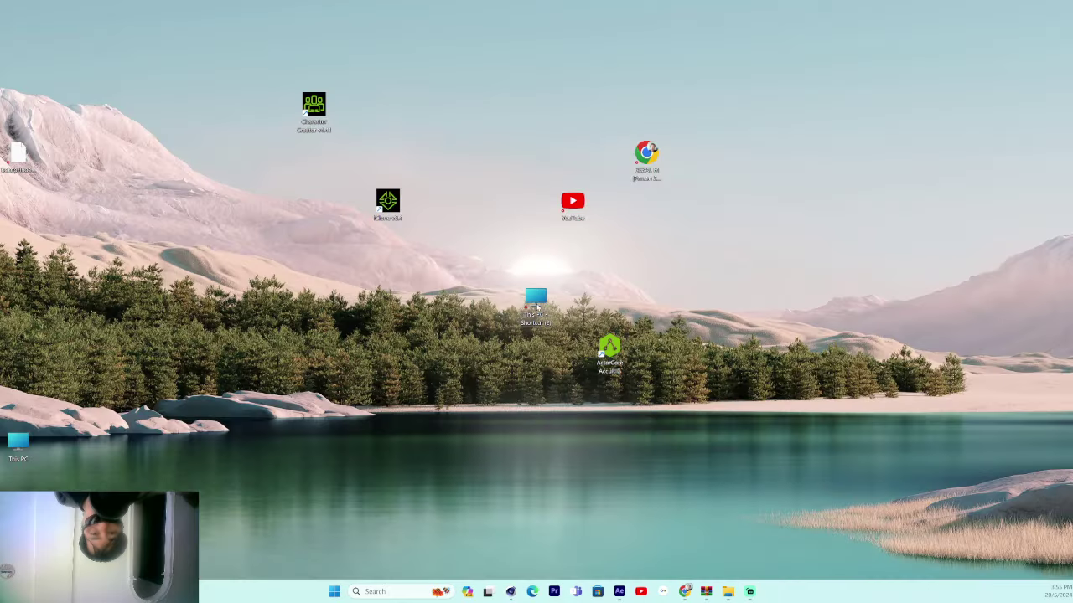
double_click(536, 304)
click(83, 186)
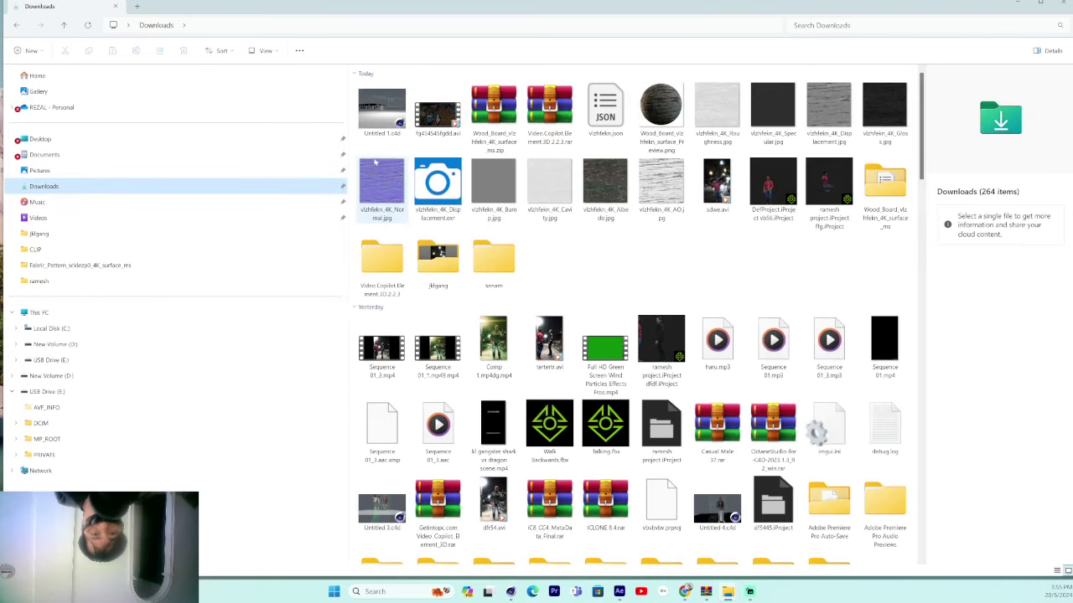
click(435, 118)
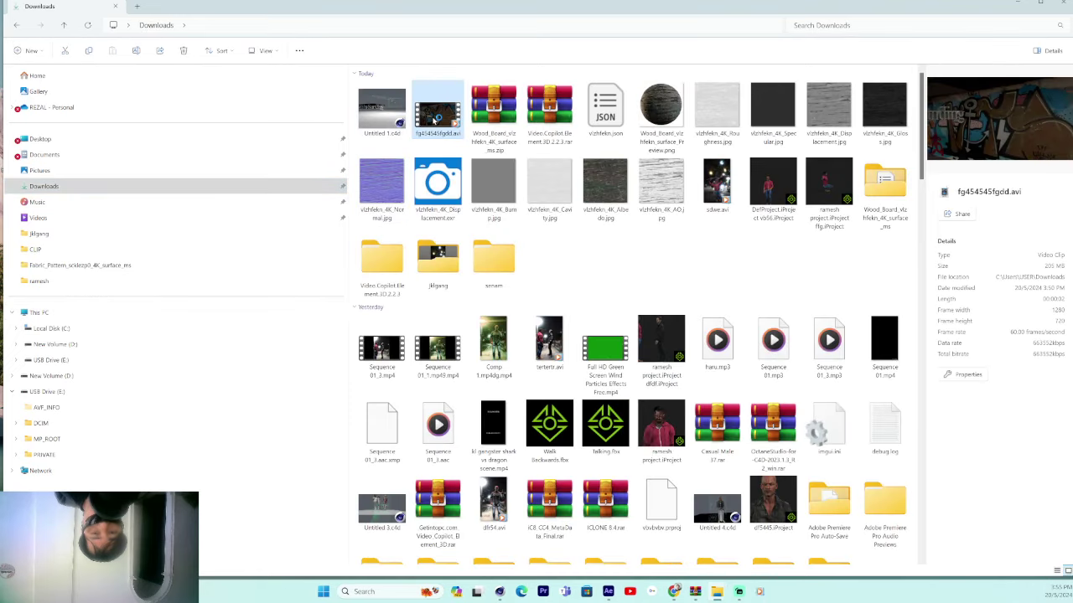
double_click(435, 118)
drag(271, 11, 448, 195)
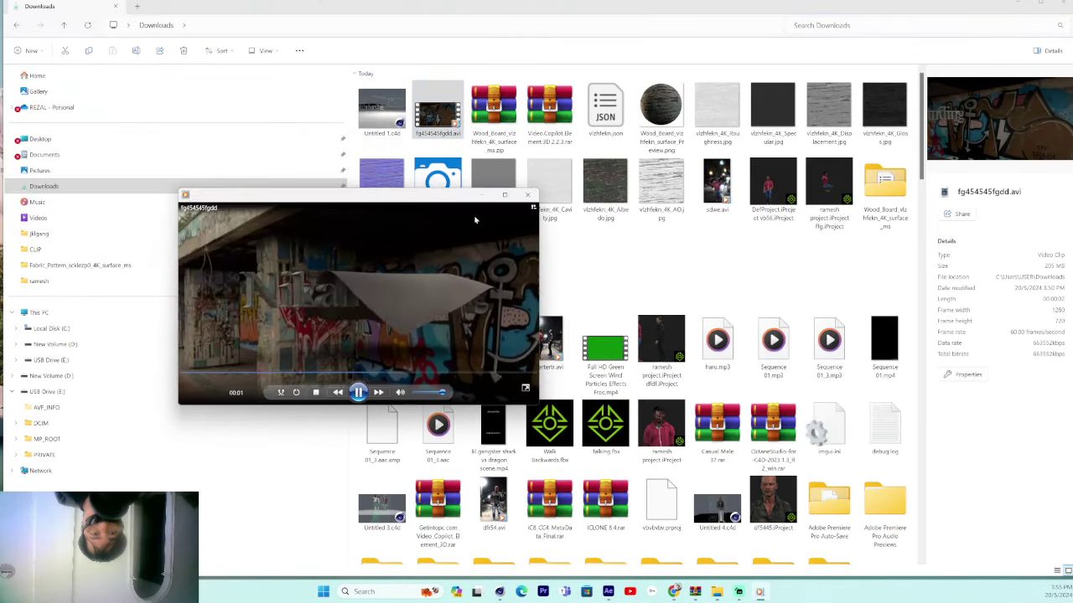
Replay the rendered video at full window size, and close the player and the Downloads folder.
click(505, 197)
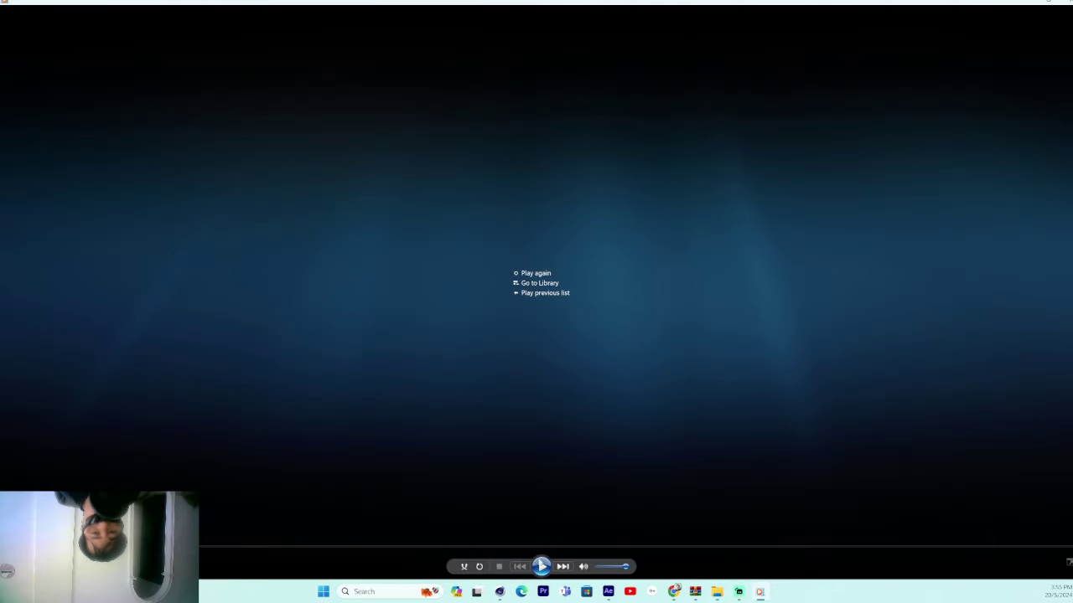
click(541, 567)
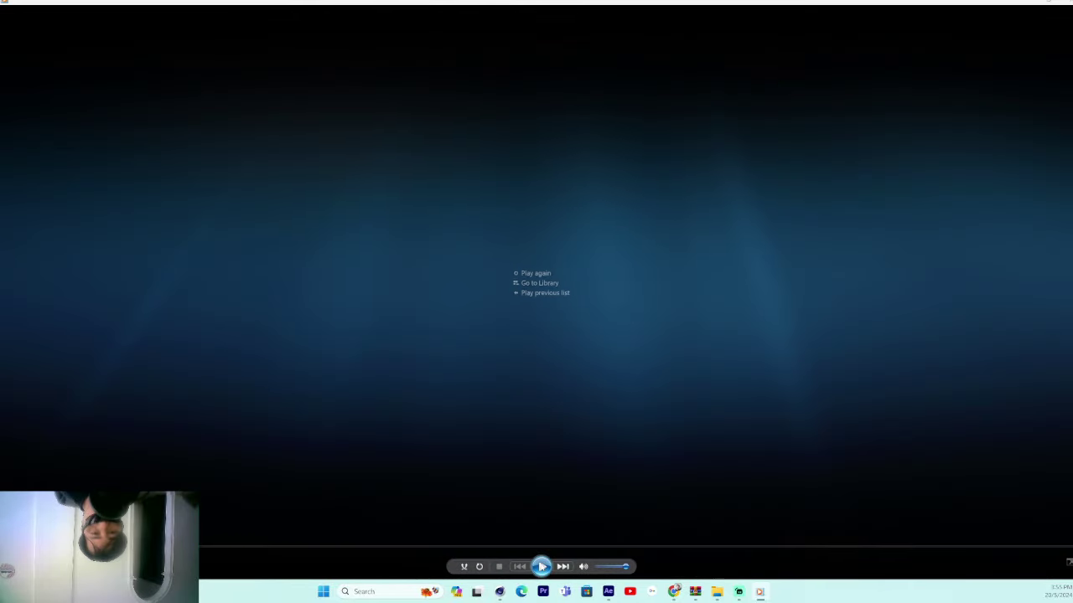
click(541, 567)
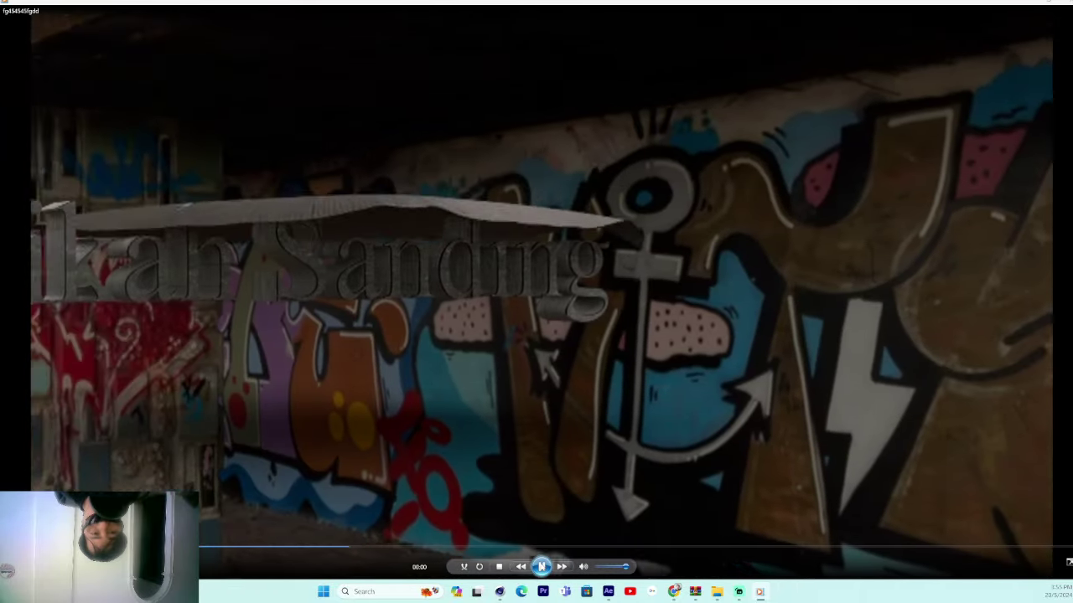
click(541, 566)
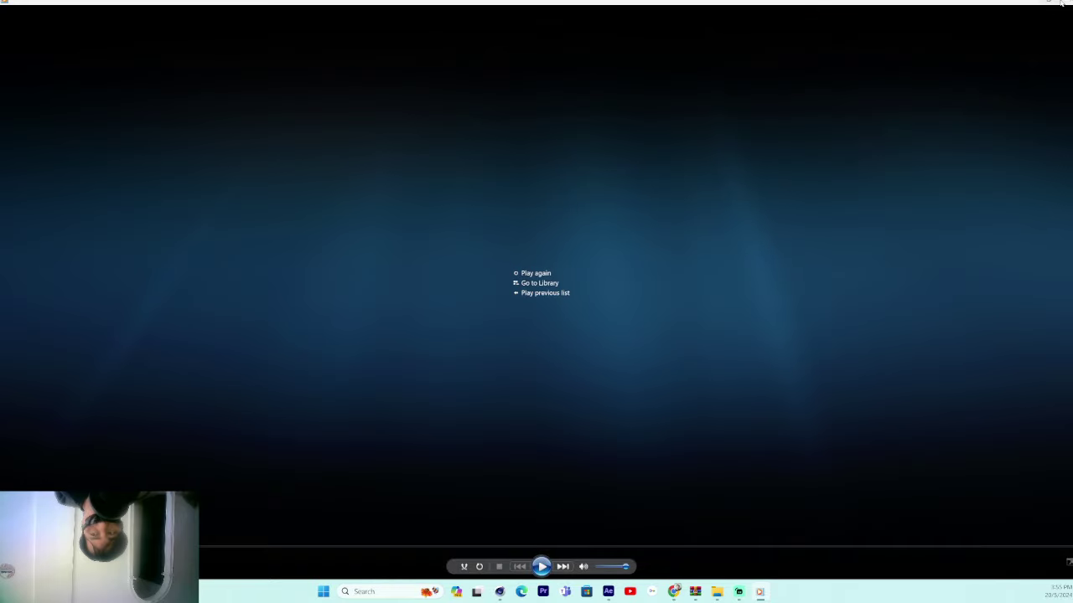
click(1061, 4)
click(1062, 3)
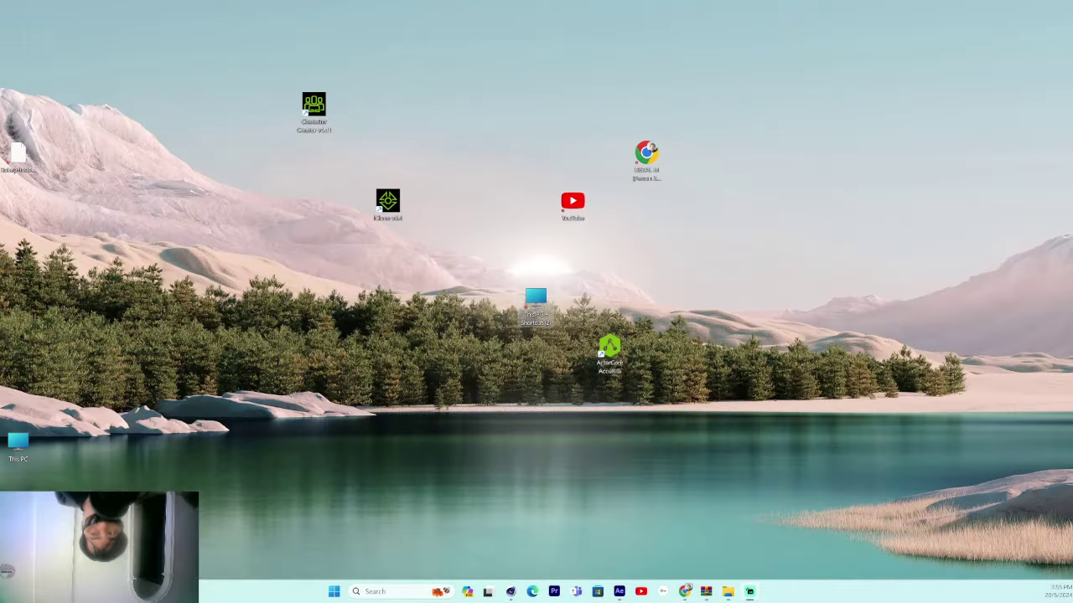
Switch to Adobe After Effects and maximize its window.
click(619, 591)
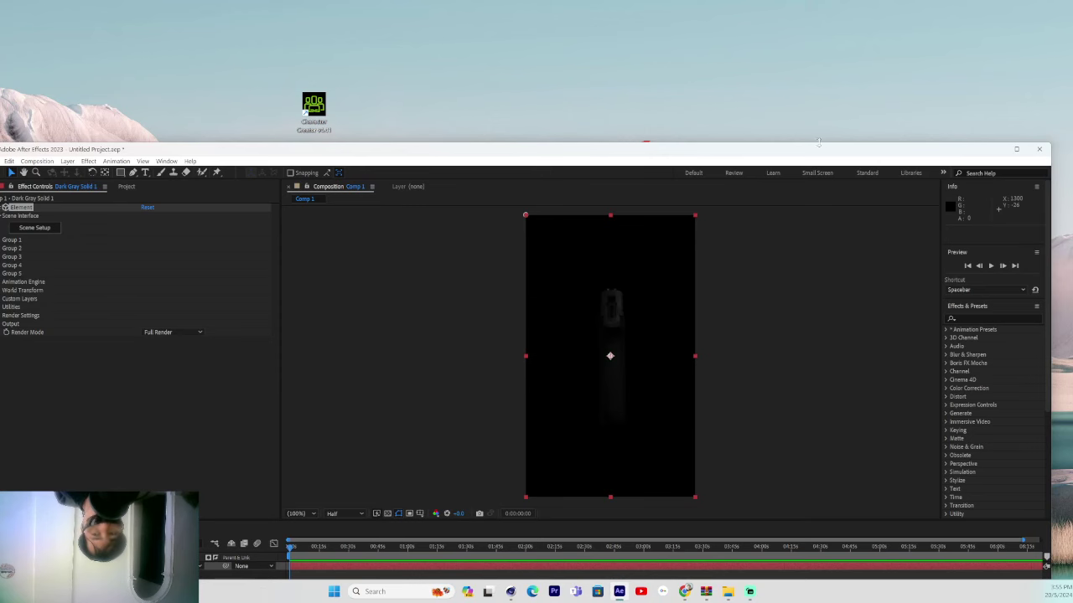
drag(613, 150, 668, 118)
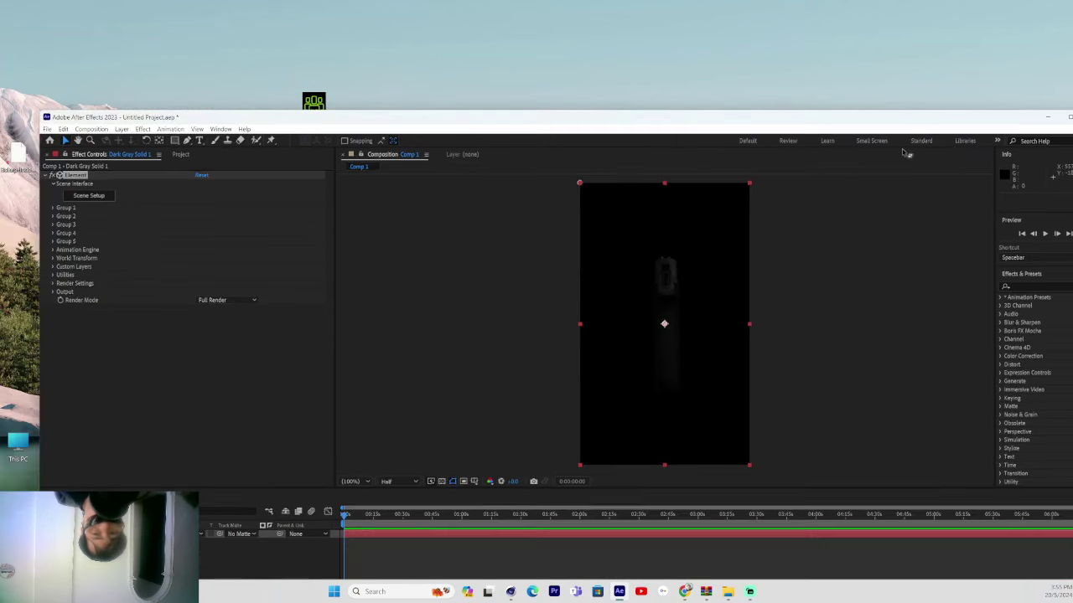
click(1067, 118)
Start a new composition with the HDV/HDTV 1280x720 25 fps preset.
right_click(421, 180)
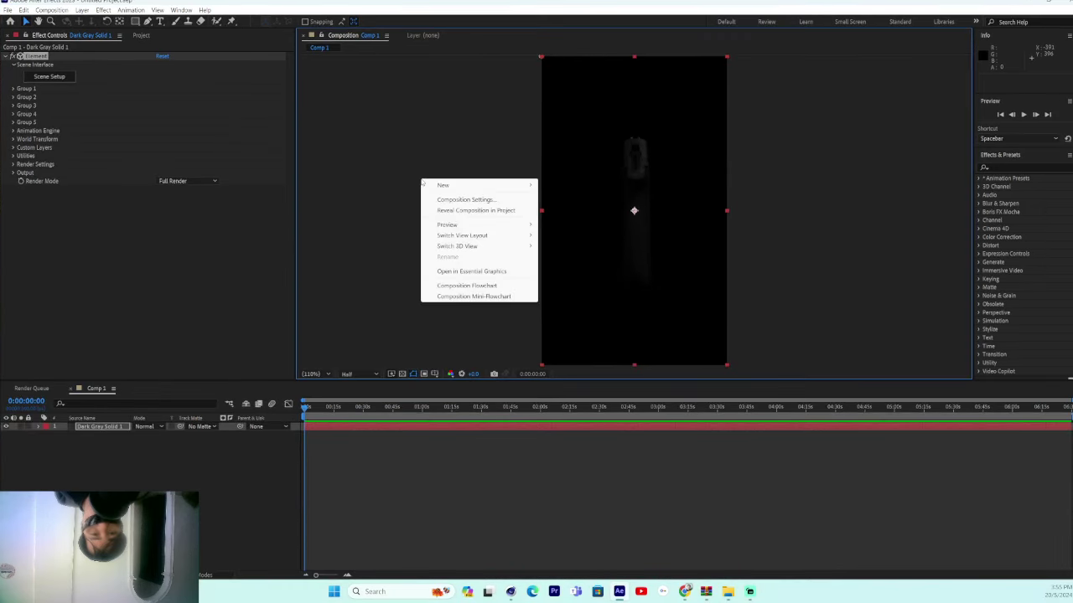
mouse_move(444, 188)
click(52, 10)
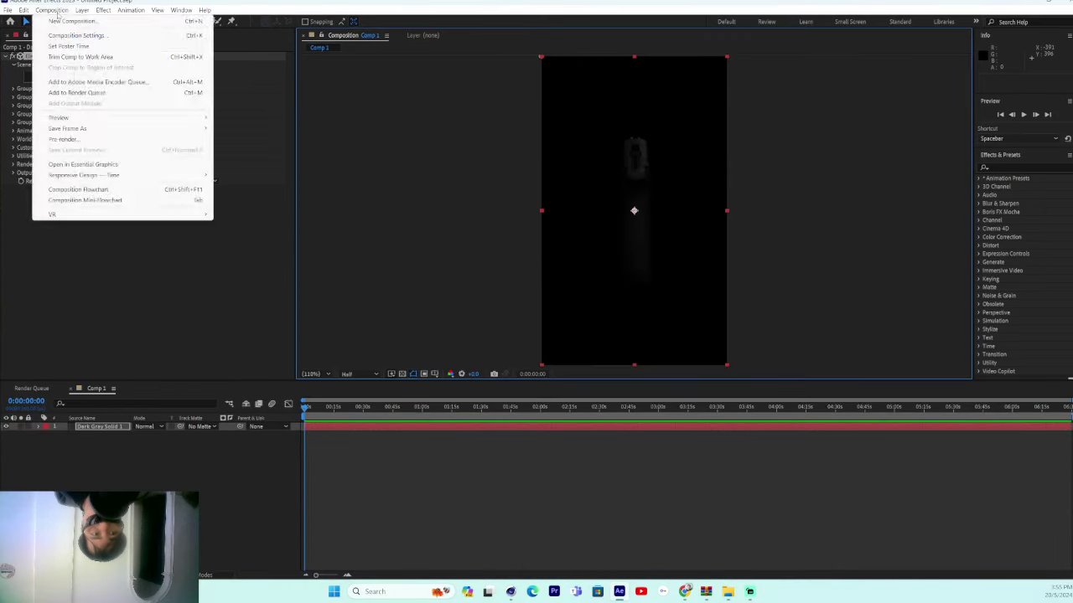
click(52, 10)
click(52, 10)
click(59, 20)
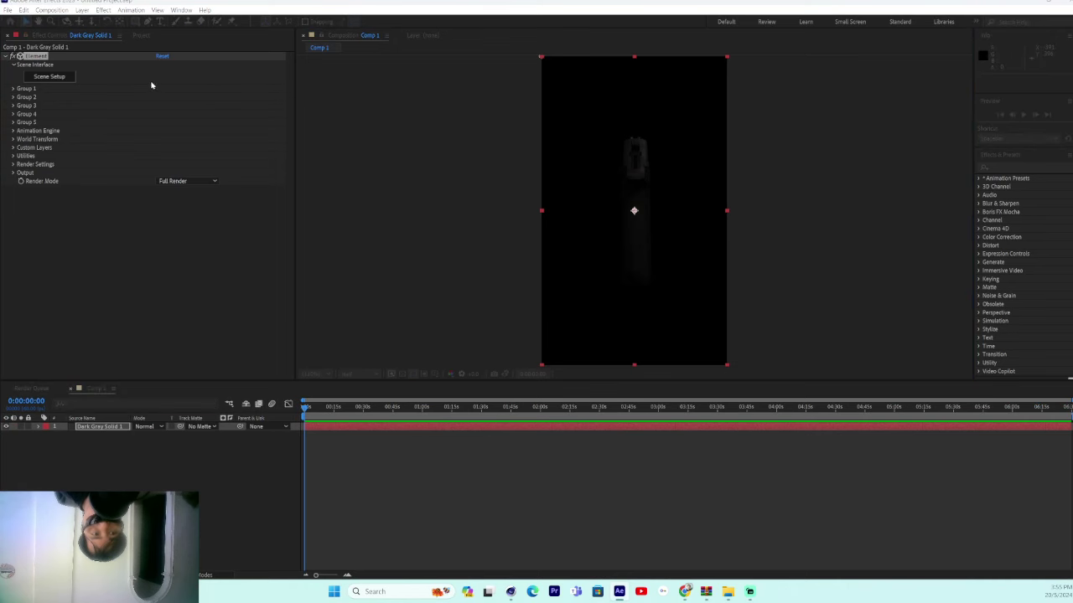
key(ctrl+k)
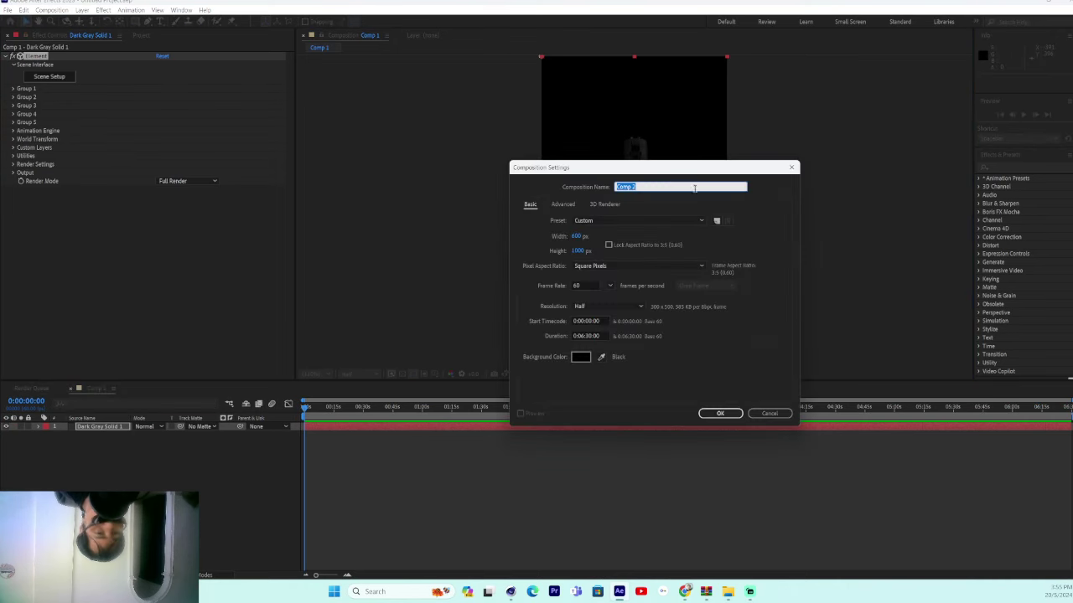
click(628, 221)
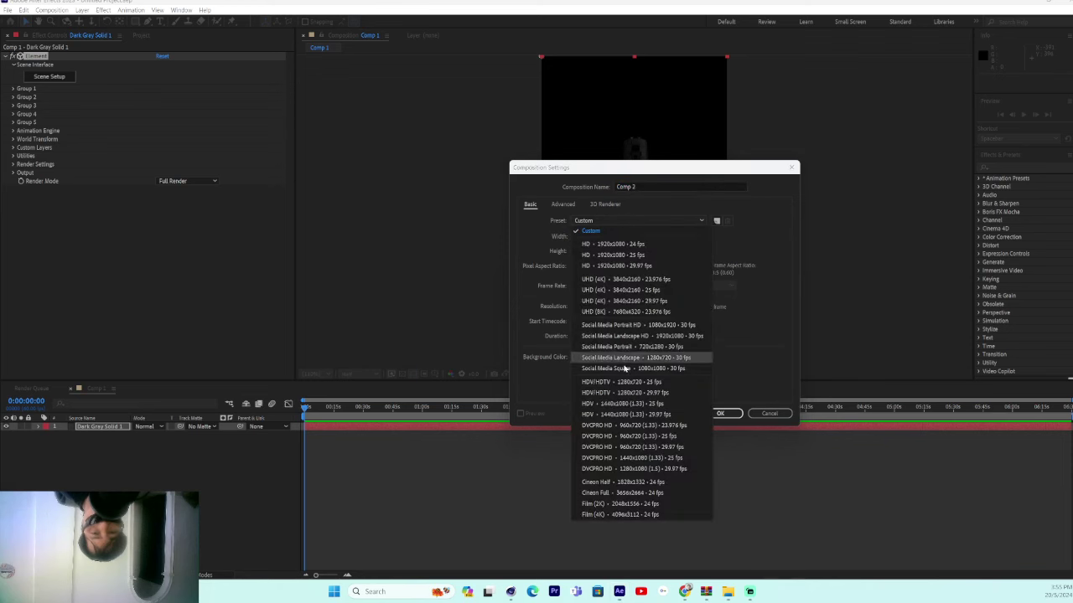
key(Escape)
key(Down)
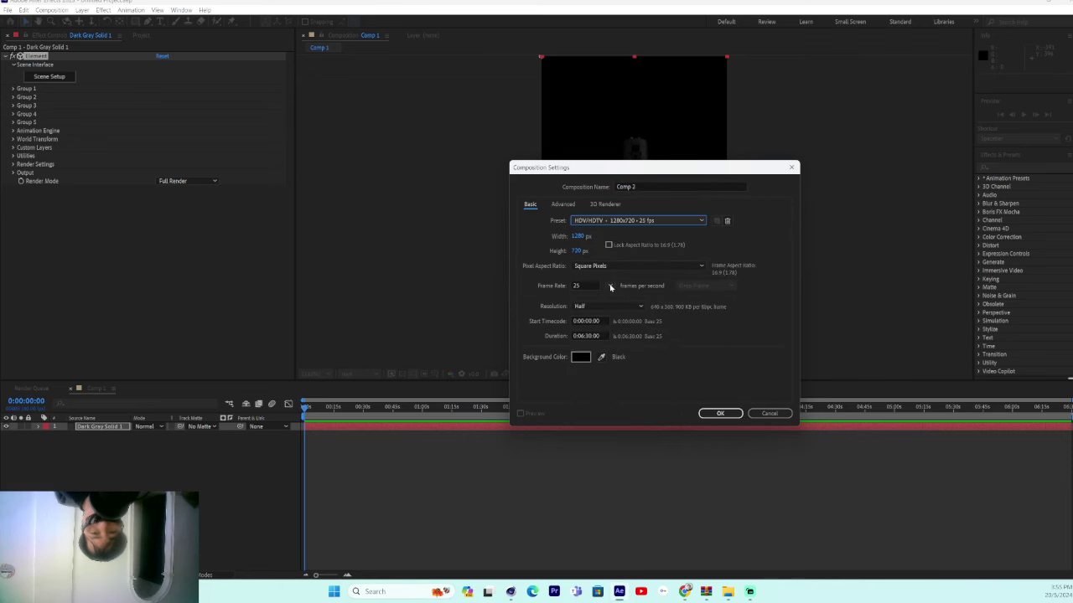
Set the new composition's frame rate to 60 frames per second and create it.
click(610, 287)
click(622, 393)
click(720, 413)
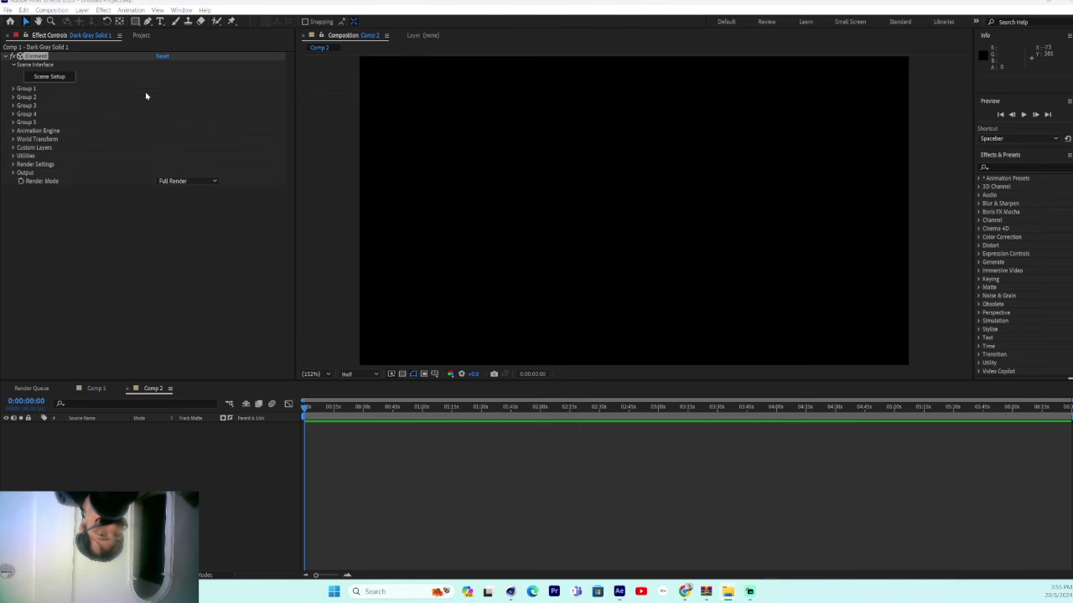
Import fg454545fgdd.avi into the project and add it as a layer in Comp 2.
click(140, 36)
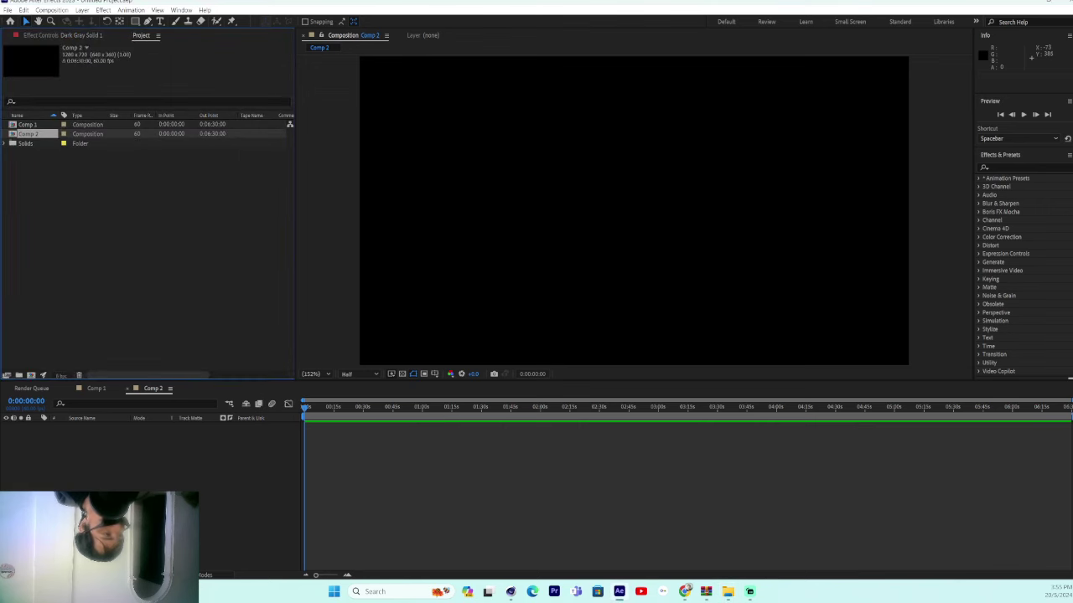
double_click(108, 215)
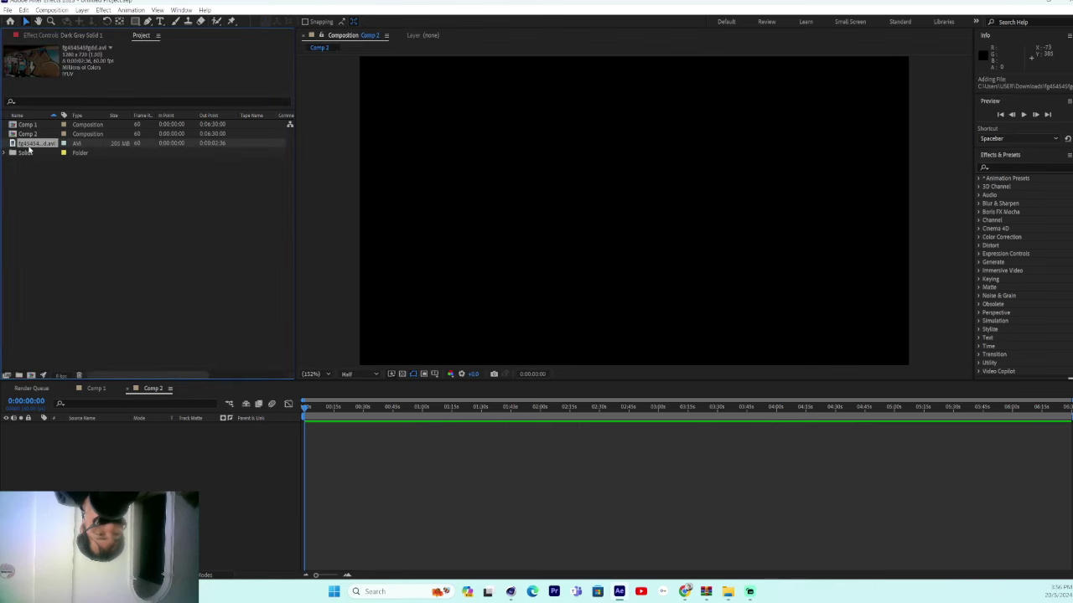
drag(35, 144, 99, 444)
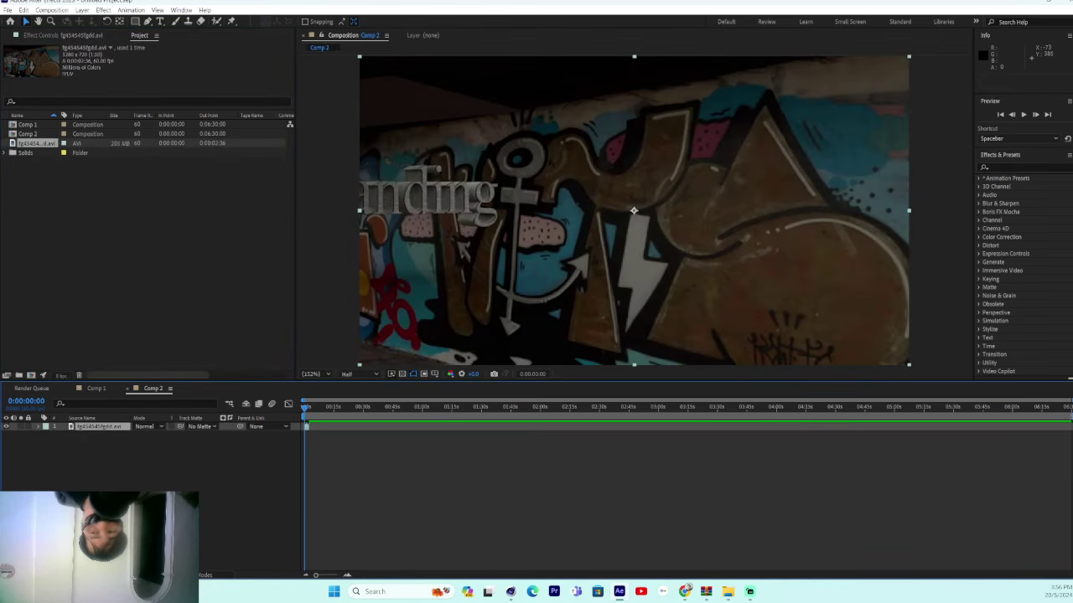
Shorten Comp 2's work area to the video layer's length, ending at 0:00:02:34.
drag(1068, 416, 307, 451)
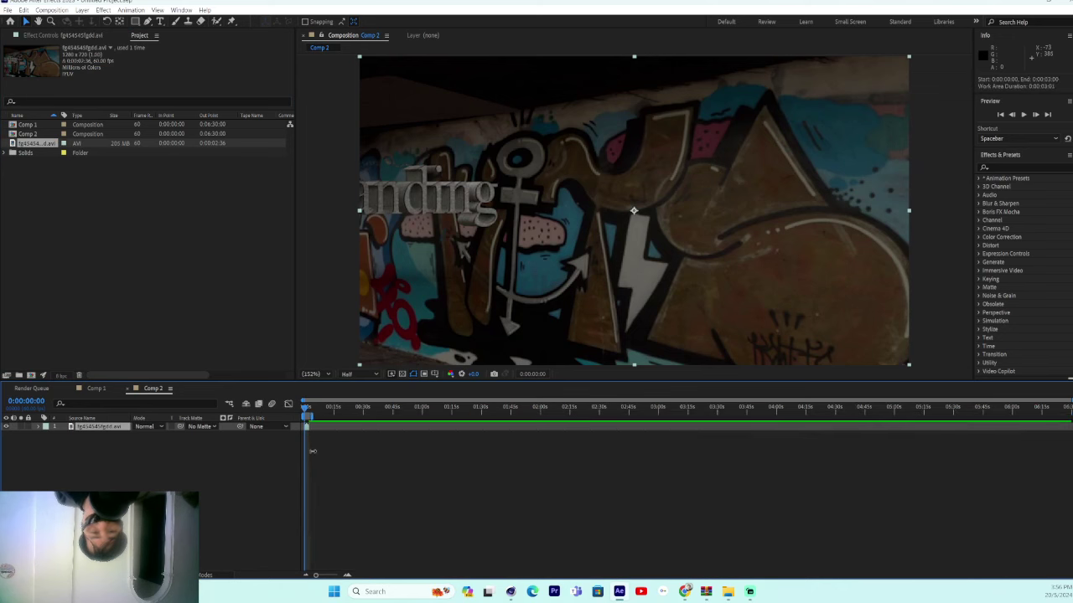
drag(1070, 406, 332, 440)
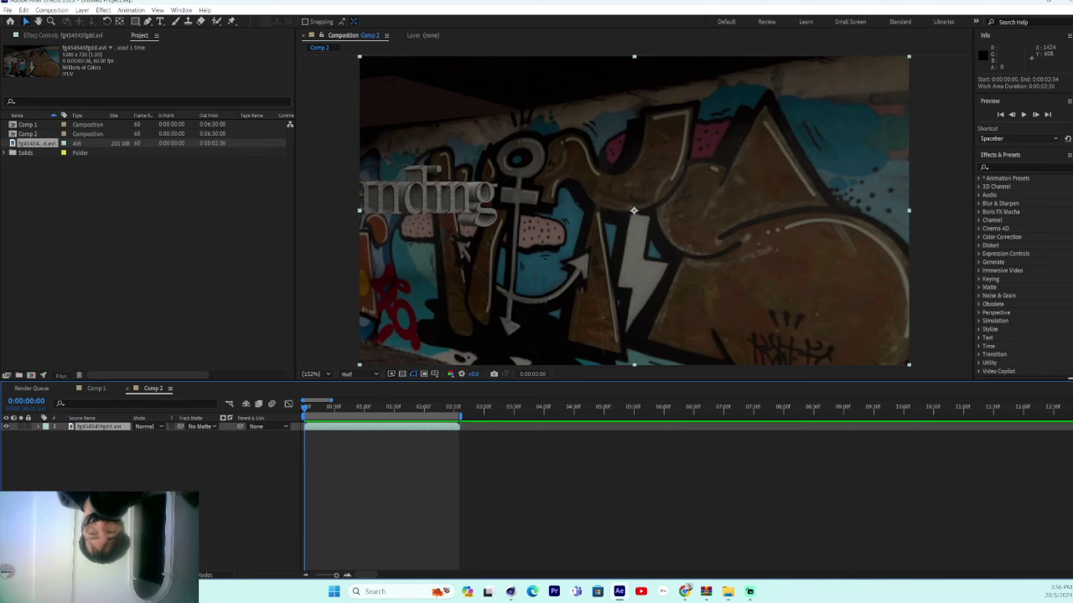
Apply the Auto Color, Auto Contrast and Auto Levels color correction effects to the video layer.
scroll(1022, 252, down, 3)
scroll(1023, 251, up, 3)
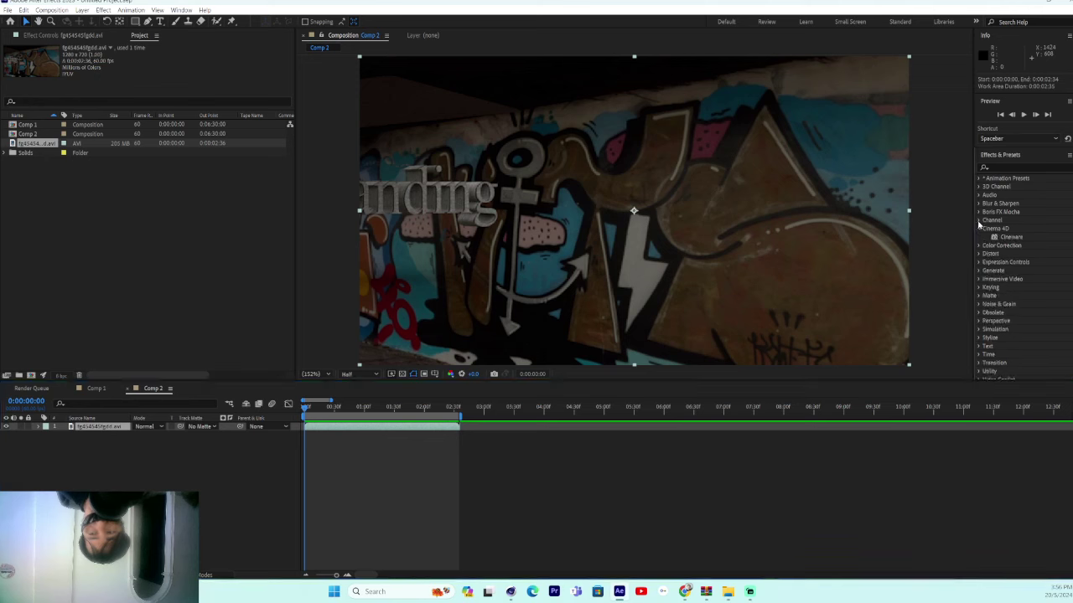
click(979, 220)
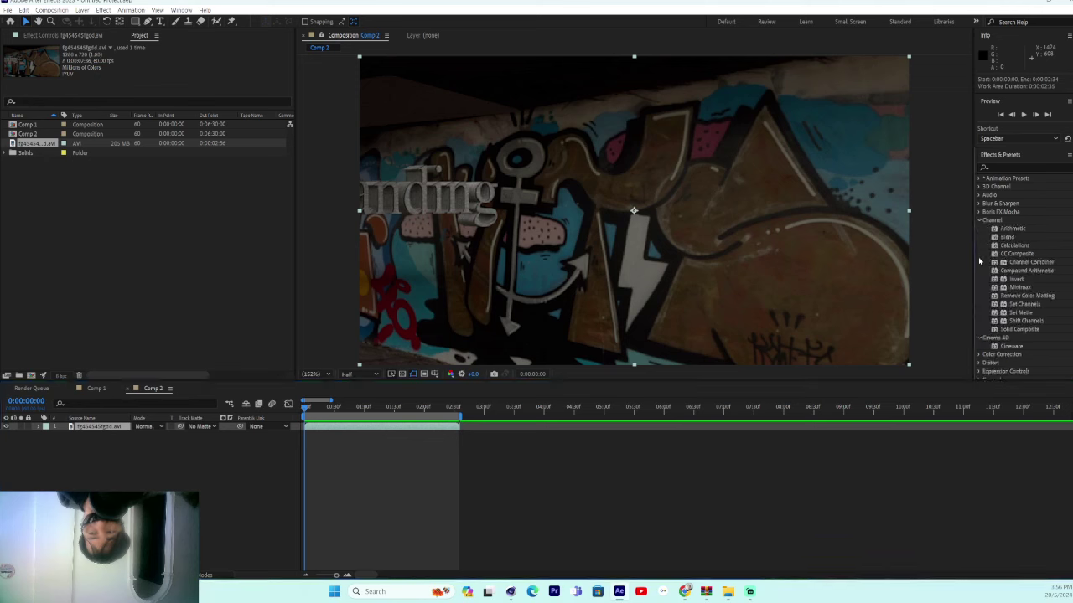
scroll(1022, 209, down, 5)
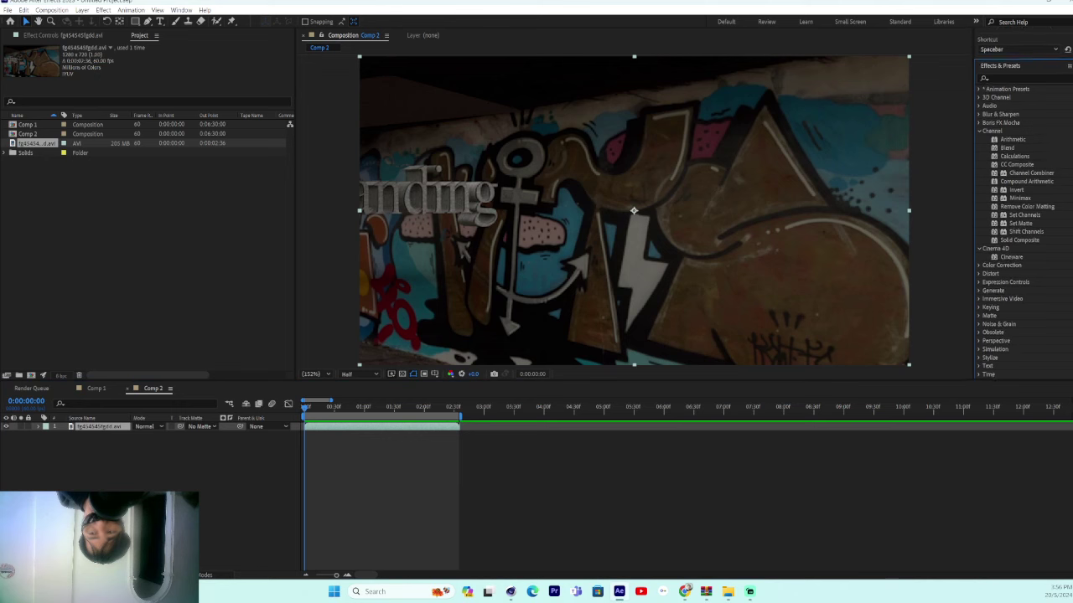
click(978, 266)
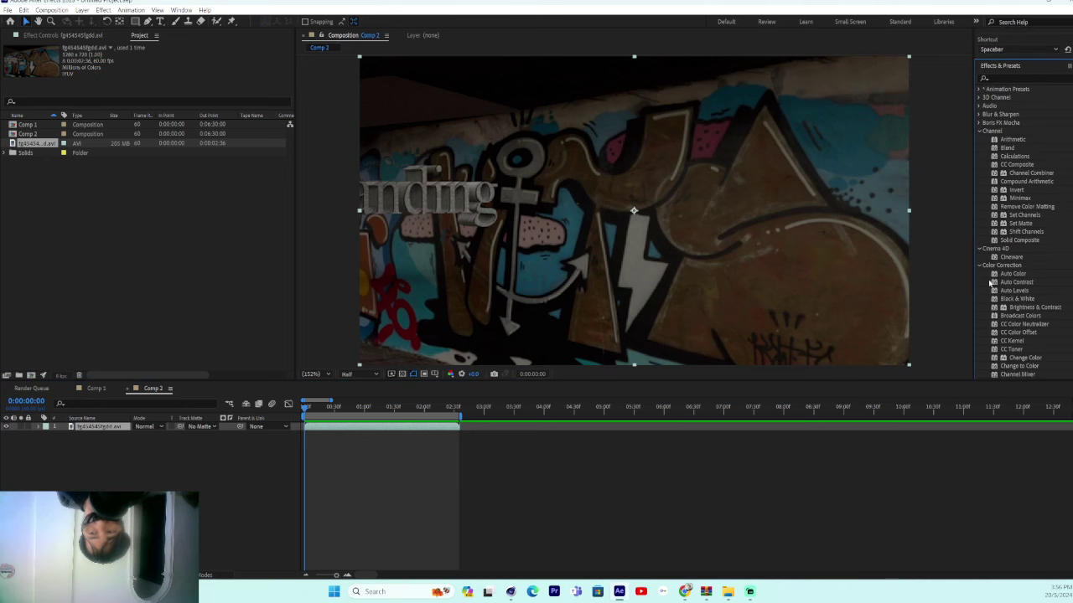
drag(1004, 275, 293, 418)
drag(102, 423, 105, 426)
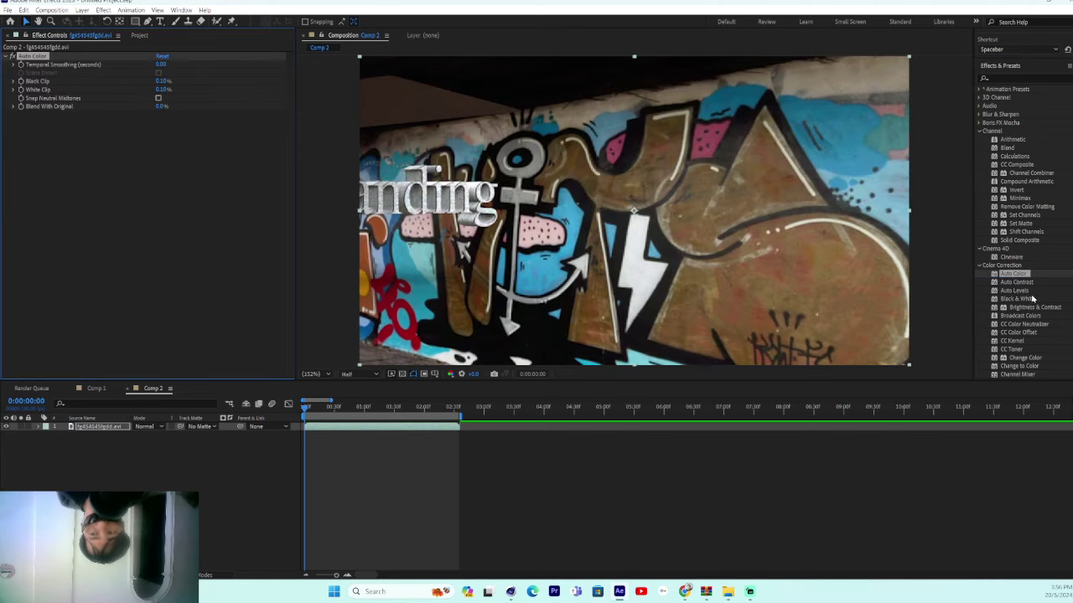
drag(1017, 283, 99, 429)
drag(1023, 293, 120, 432)
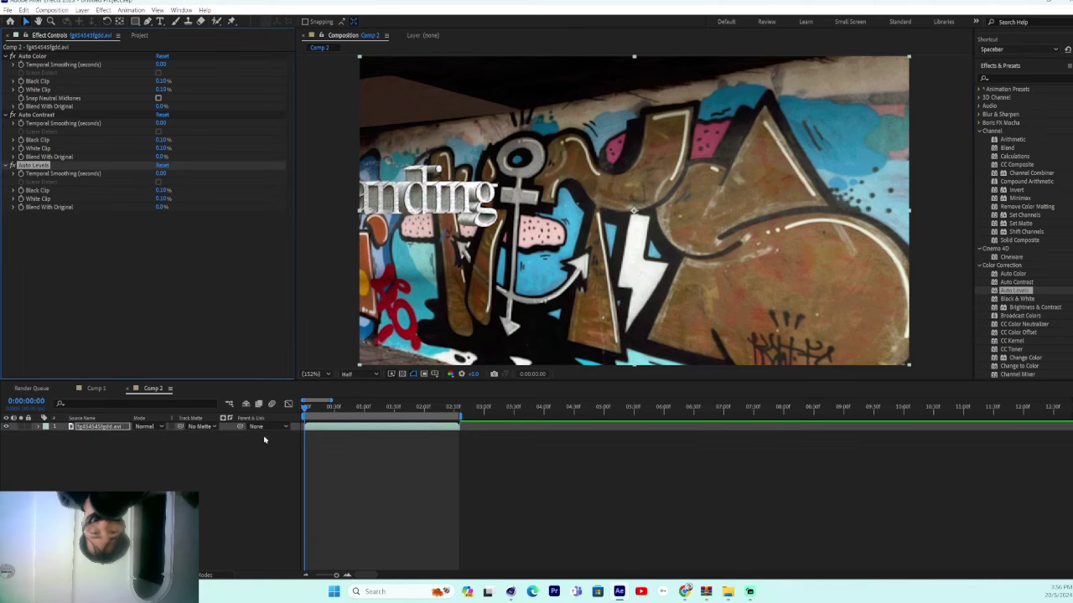
Preview the color-corrected clip in Comp 2 from the start of the work area.
drag(453, 414, 304, 413)
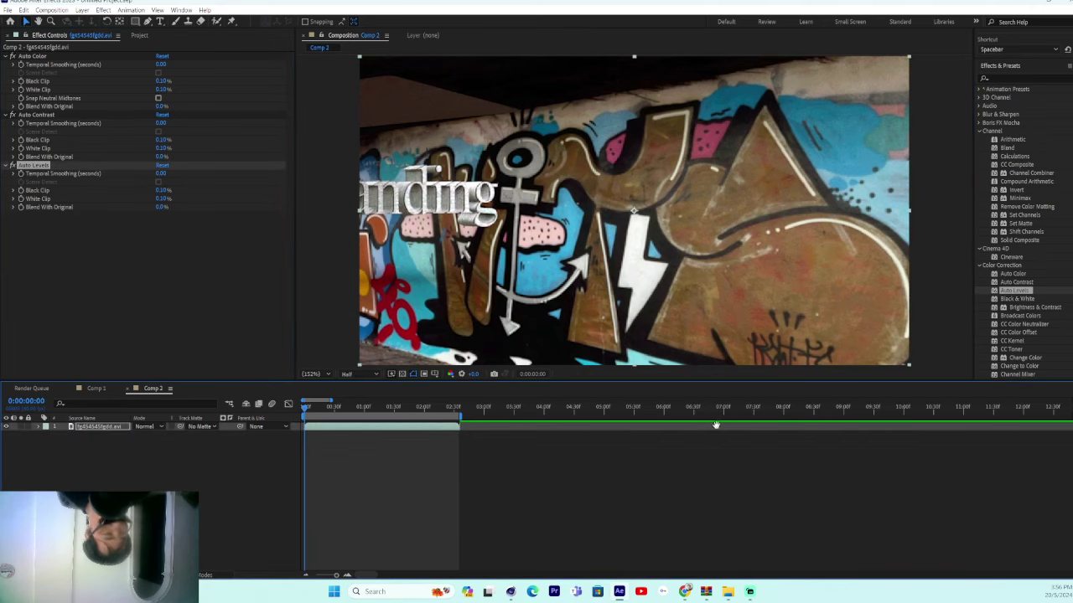
key(space)
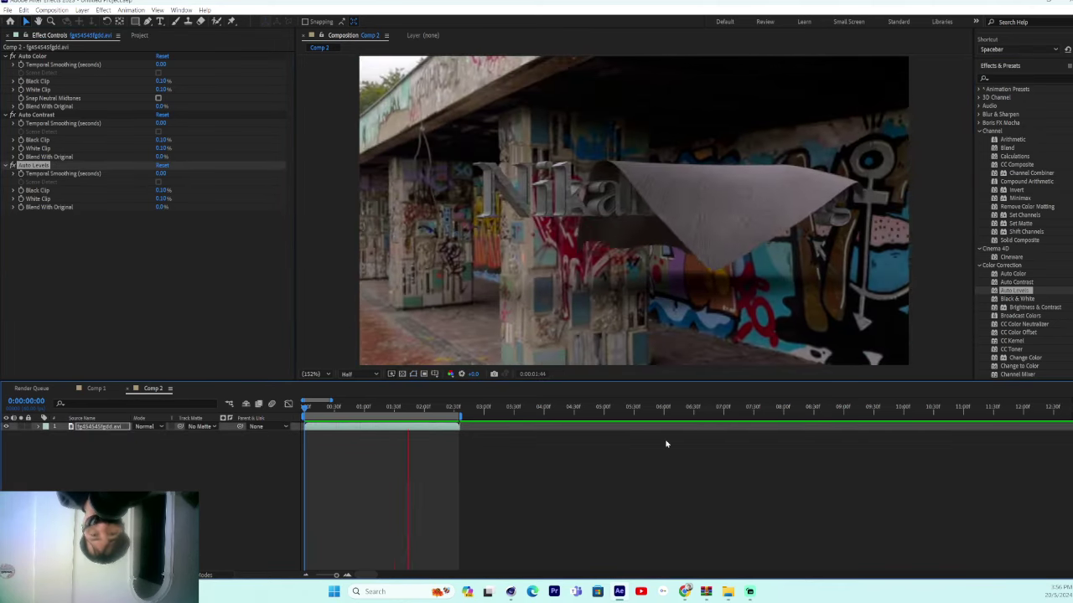
Scrub the clip to 0:00:01:11, then replay Comp 2 to review the color correction.
key(space)
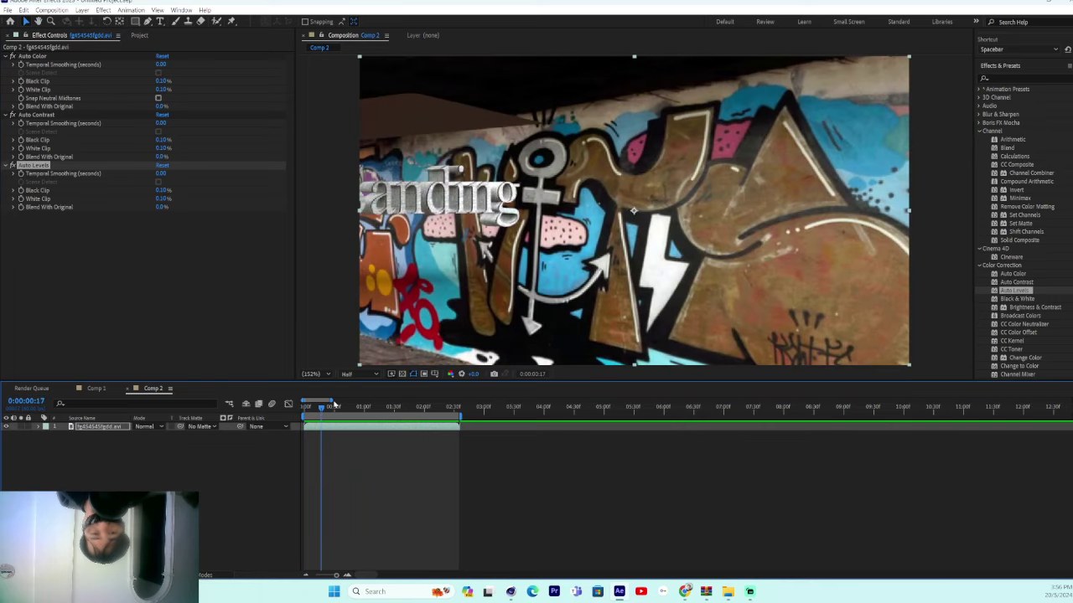
mouse_move(333, 400)
mouse_down()
mouse_move(384, 403)
mouse_move(322, 413)
mouse_up()
key(equal)
click(429, 408)
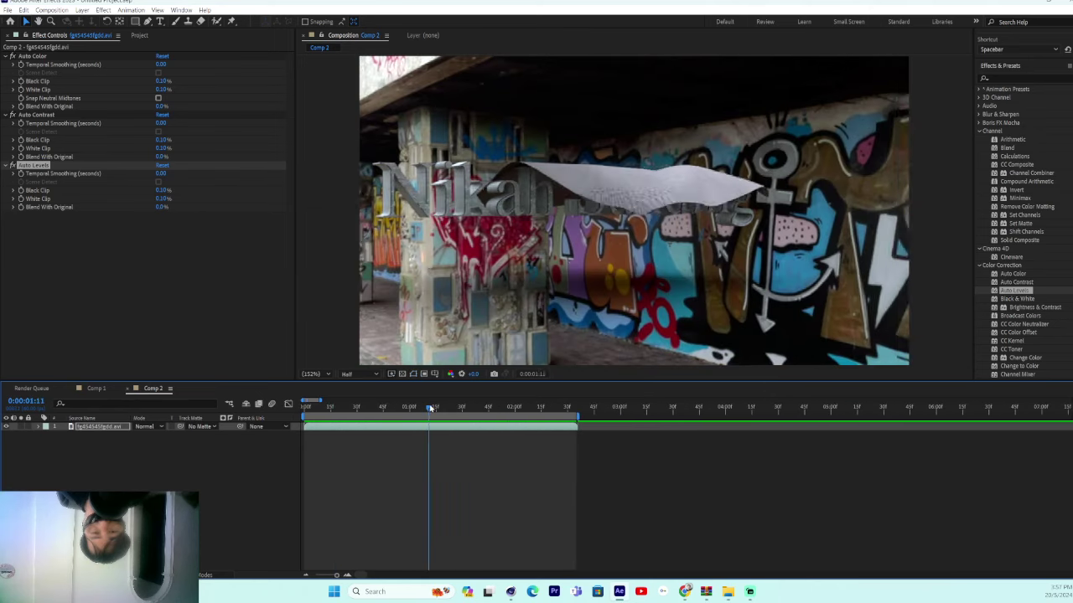
key(space)
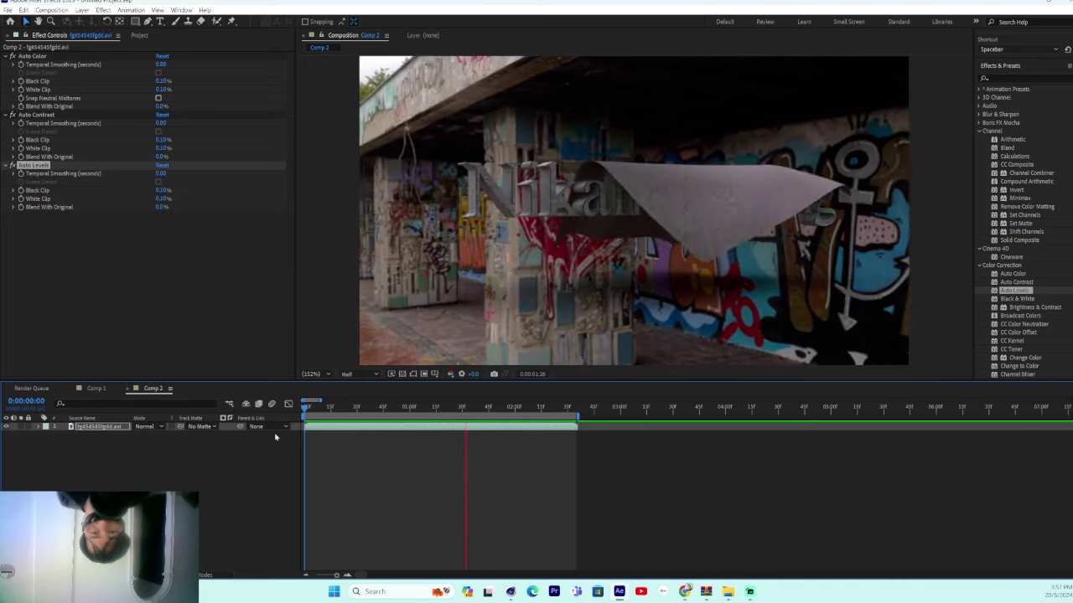
key(space)
Set the video layer's frame blending to Pixel Motion and time-stretch the layer to about 6 seconds.
right_click(117, 429)
mouse_move(181, 206)
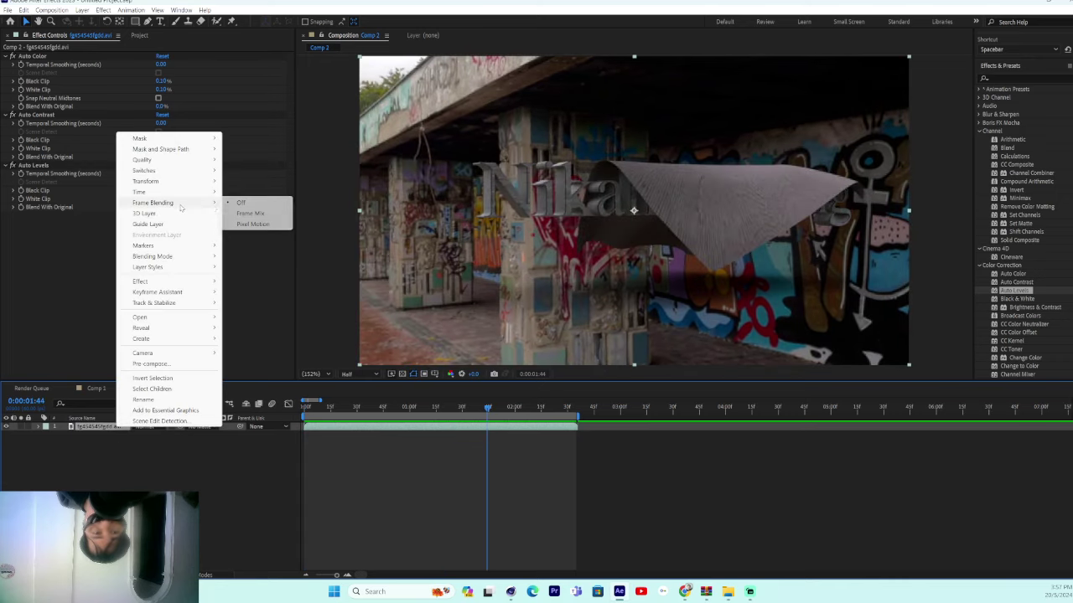
click(254, 224)
right_click(107, 428)
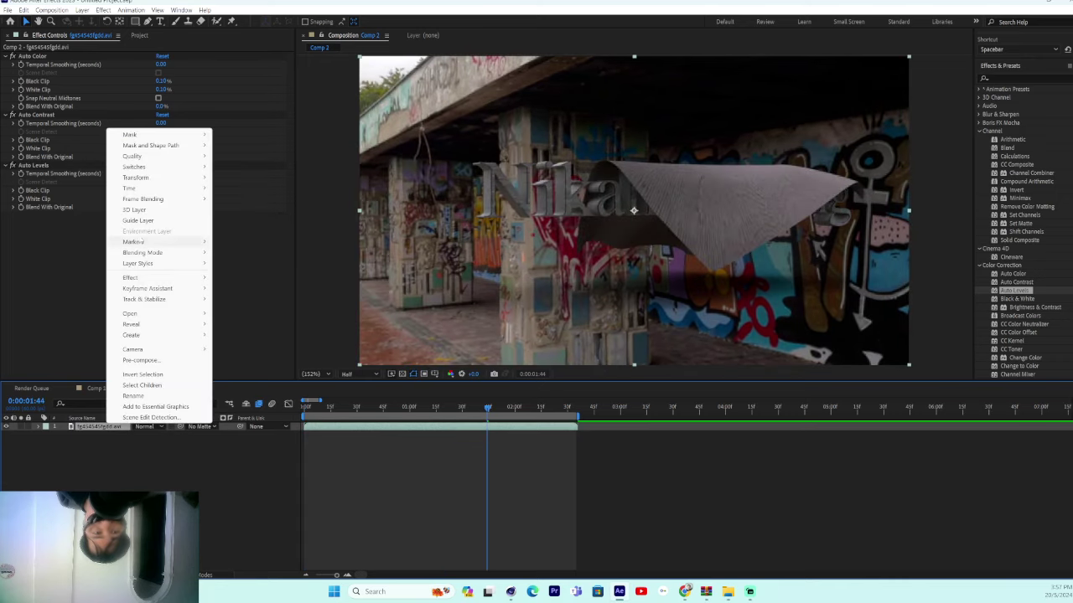
mouse_move(151, 191)
click(238, 202)
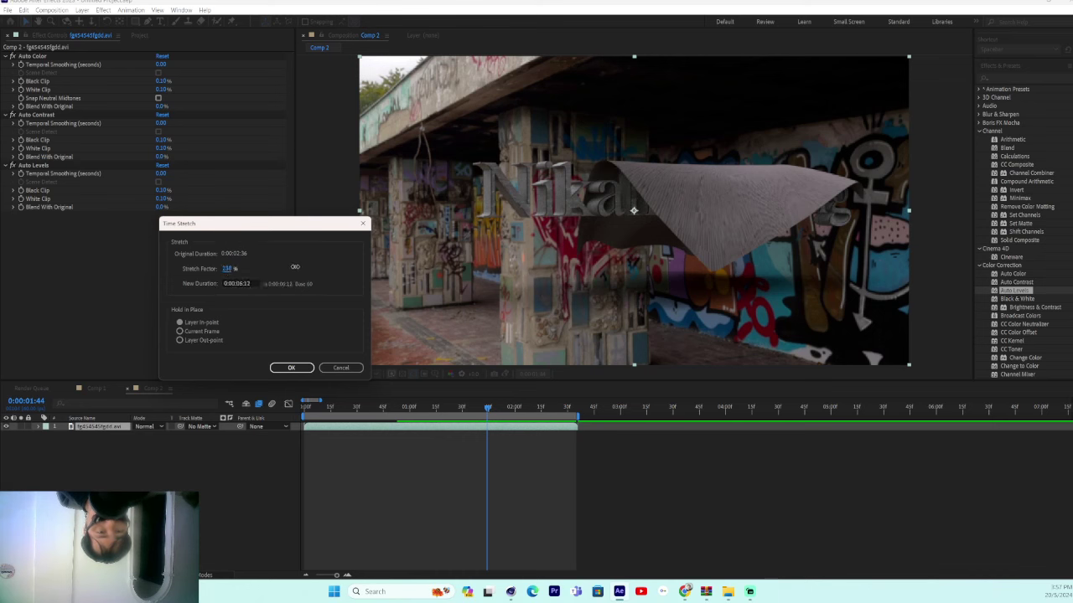
click(290, 367)
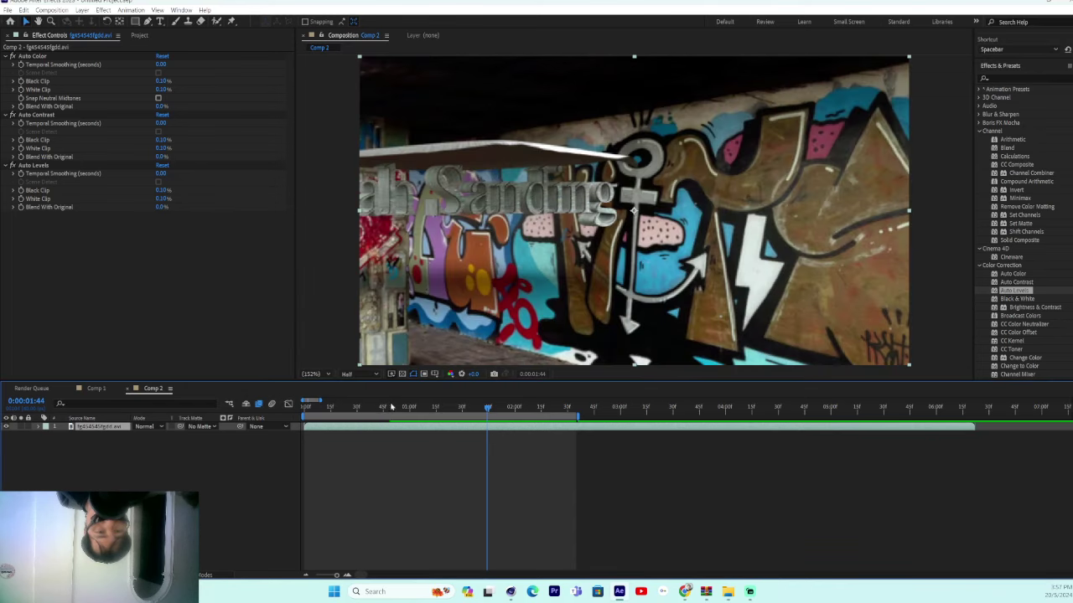
Preview the slowed clip from the start and extend the work area to the stretched layer's end.
key(Home)
key(space)
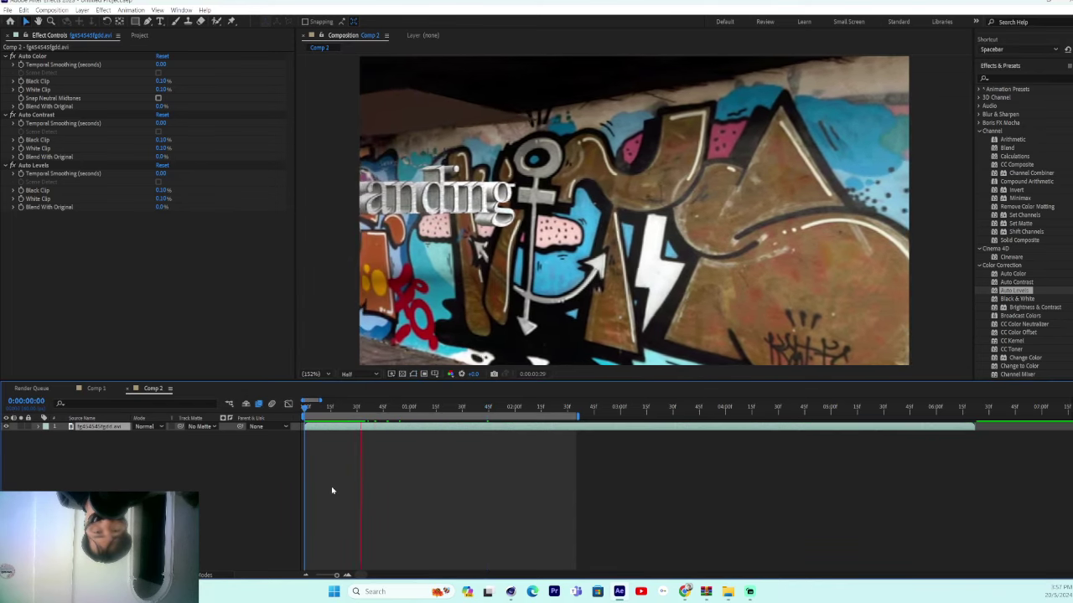
drag(667, 414, 973, 414)
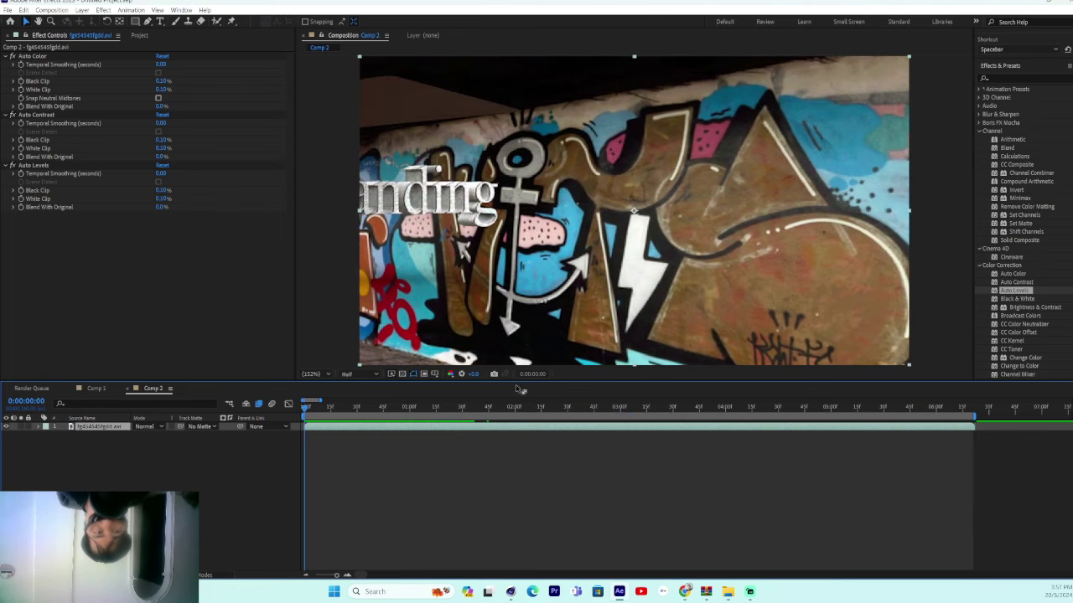
Turn off the Auto Color, Auto Contrast and Auto Levels effects and replay the clip from the start.
click(11, 116)
click(12, 166)
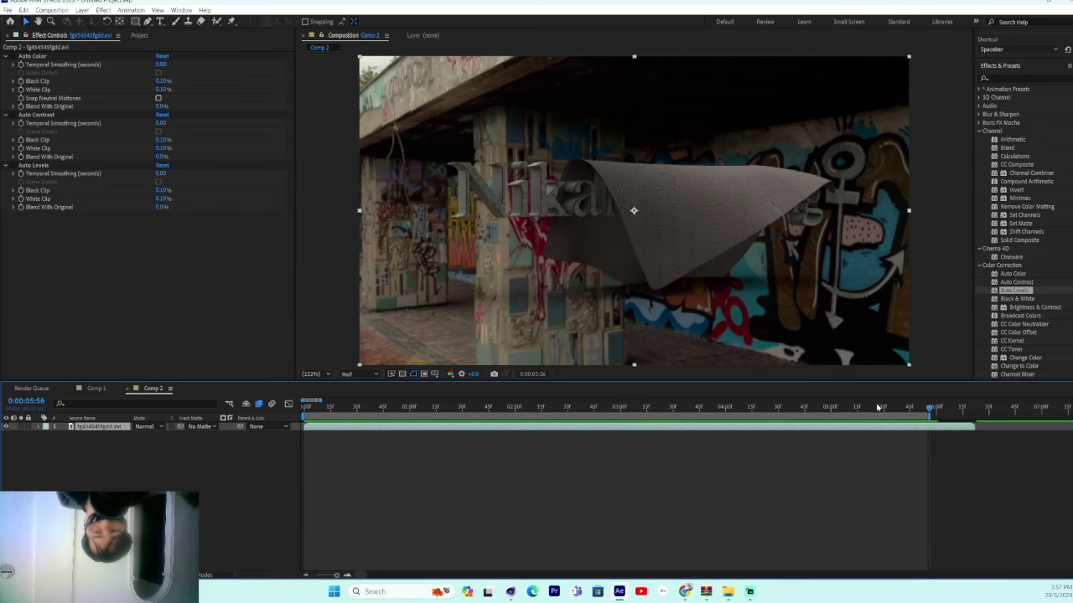
drag(878, 407, 295, 405)
key(space)
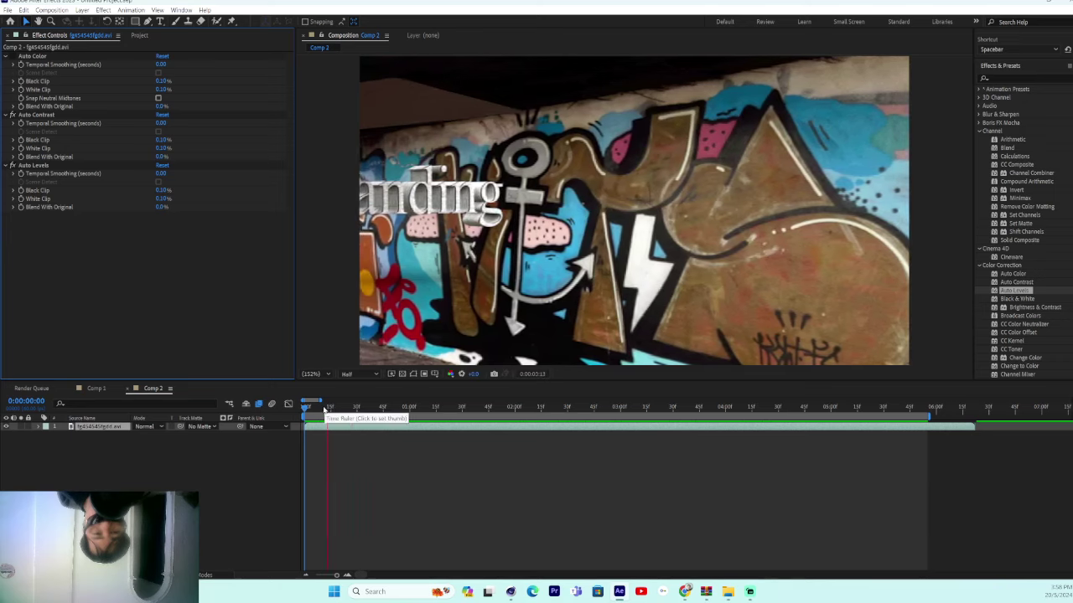
Match the end of Comp 2's work area to the video layer again and preview the whole slowed clip.
mouse_move(319, 400)
mouse_down()
mouse_move(371, 404)
mouse_move(338, 408)
mouse_up()
key(equal)
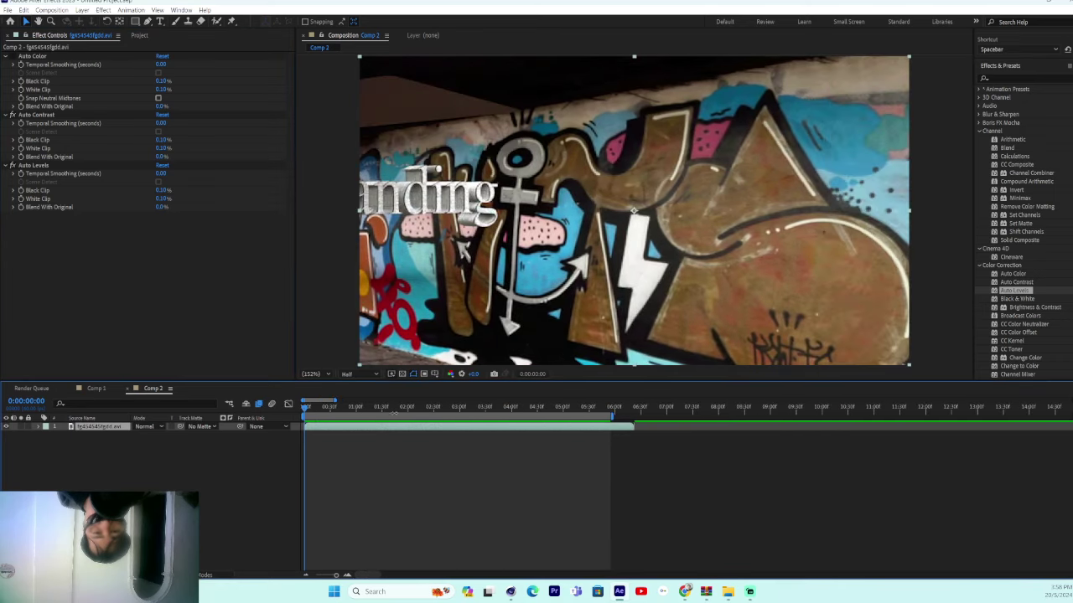
mouse_move(611, 416)
mouse_down()
mouse_move(632, 416)
mouse_move(584, 421)
mouse_move(630, 417)
mouse_up()
key(space)
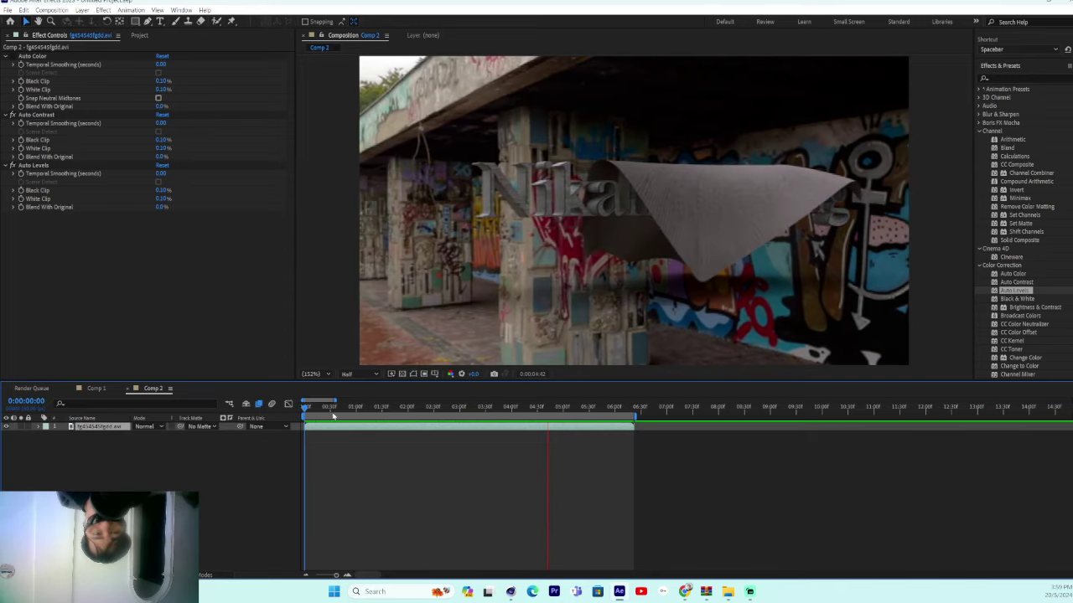
key(space)
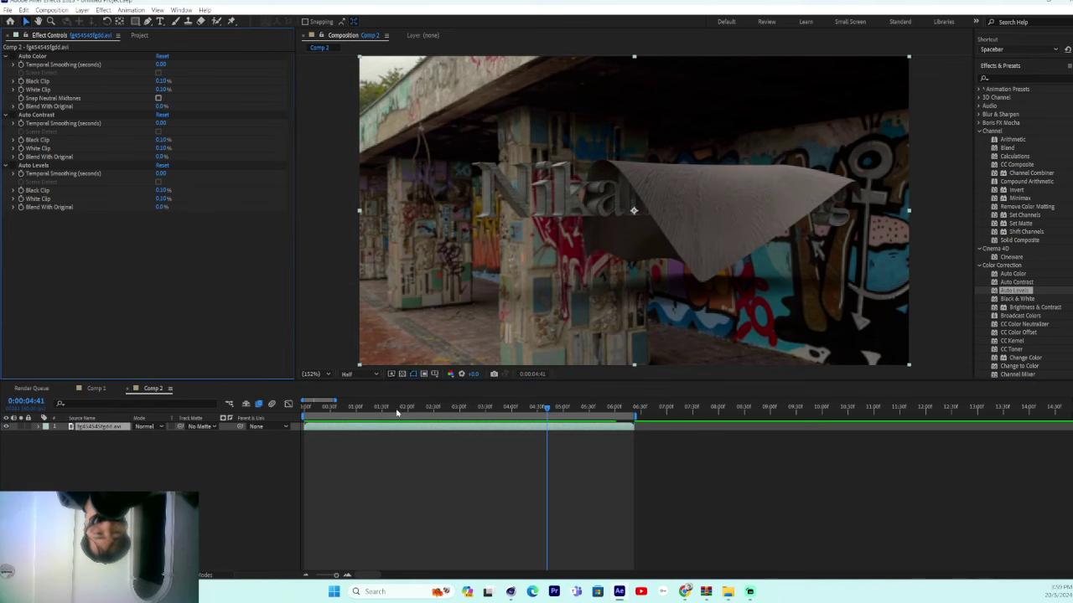
key(Home)
key(space)
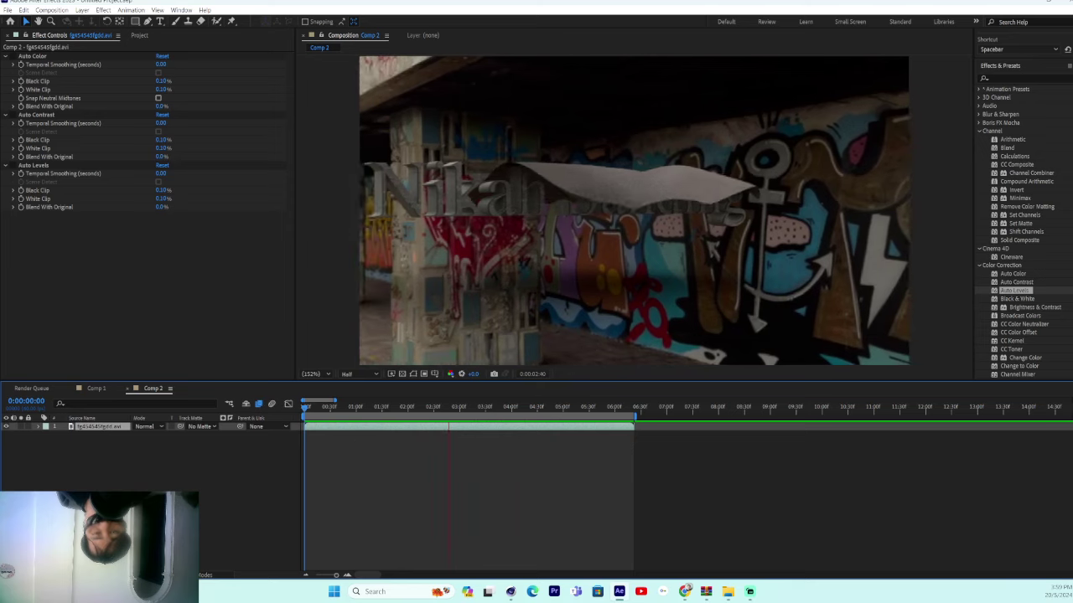
key(space)
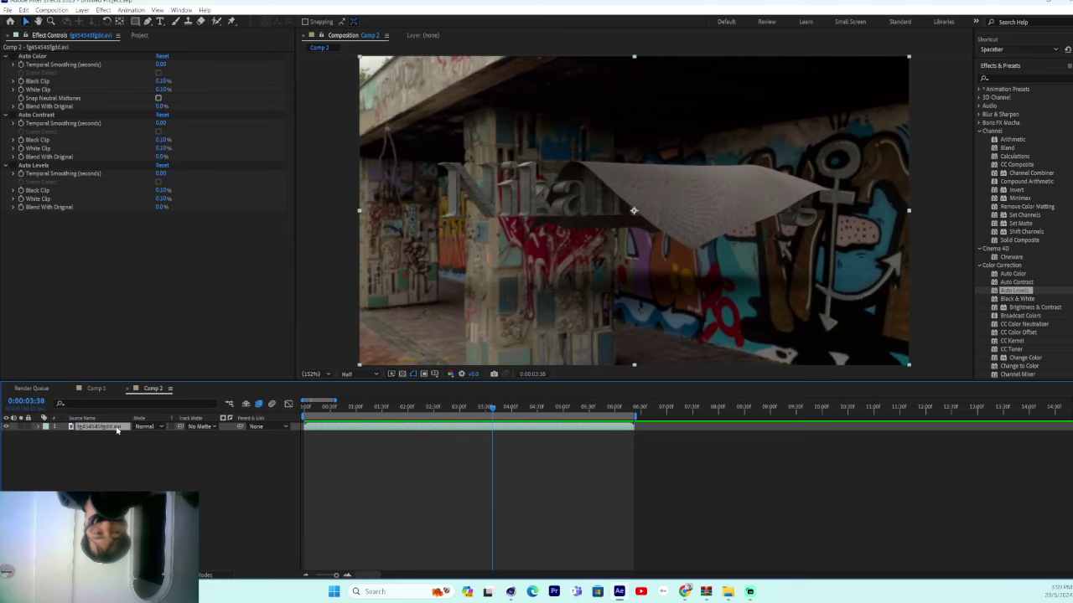
Find the CC Rainfall effect and apply it twice to the video layer.
click(1005, 77)
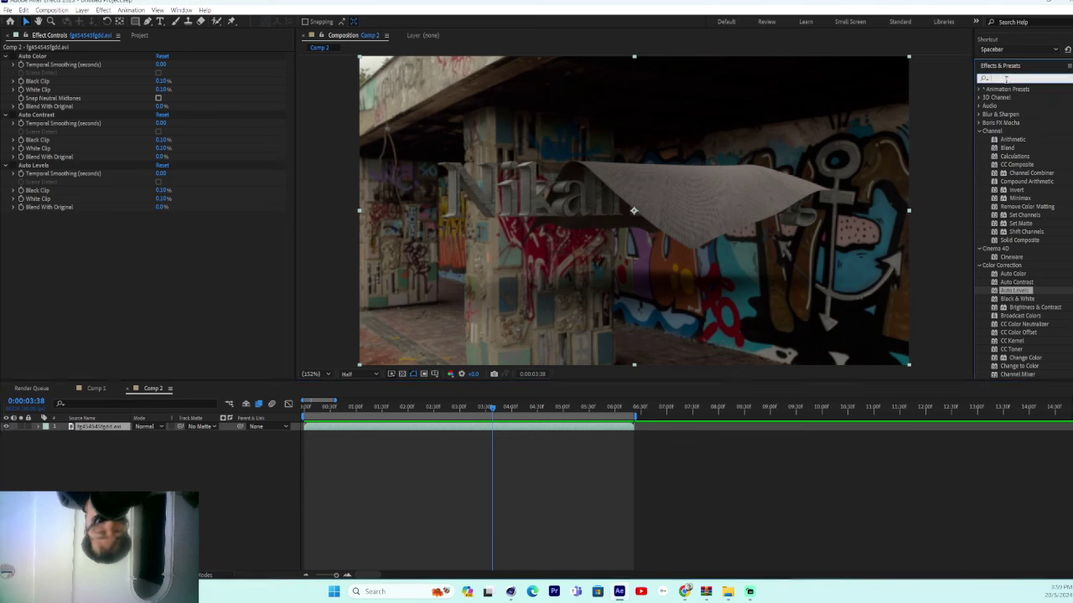
text(raib)
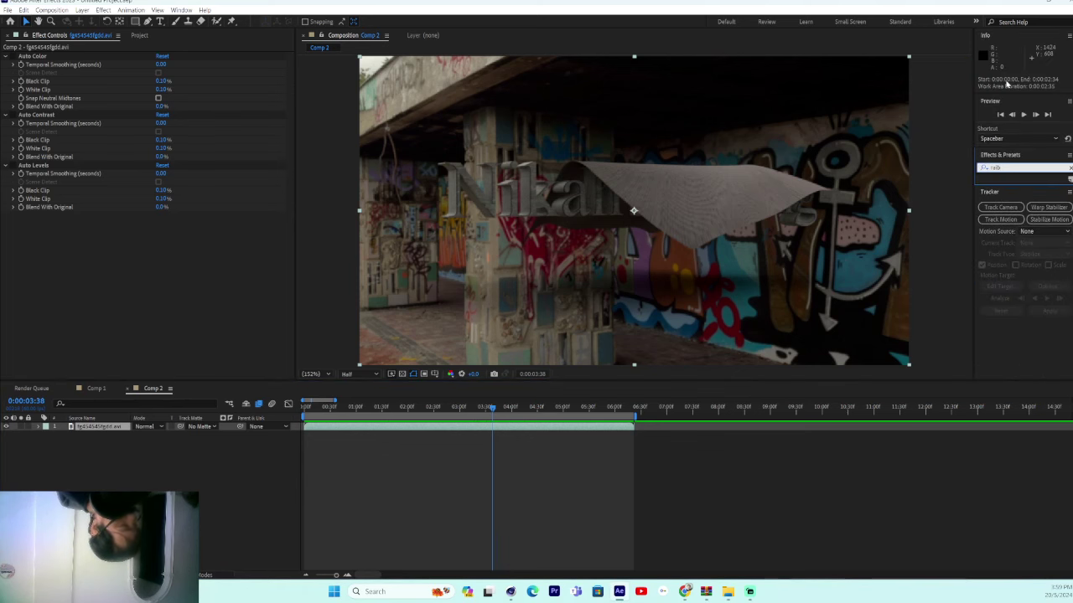
key(BackSpace)
key(BackSpace)
text(infall)
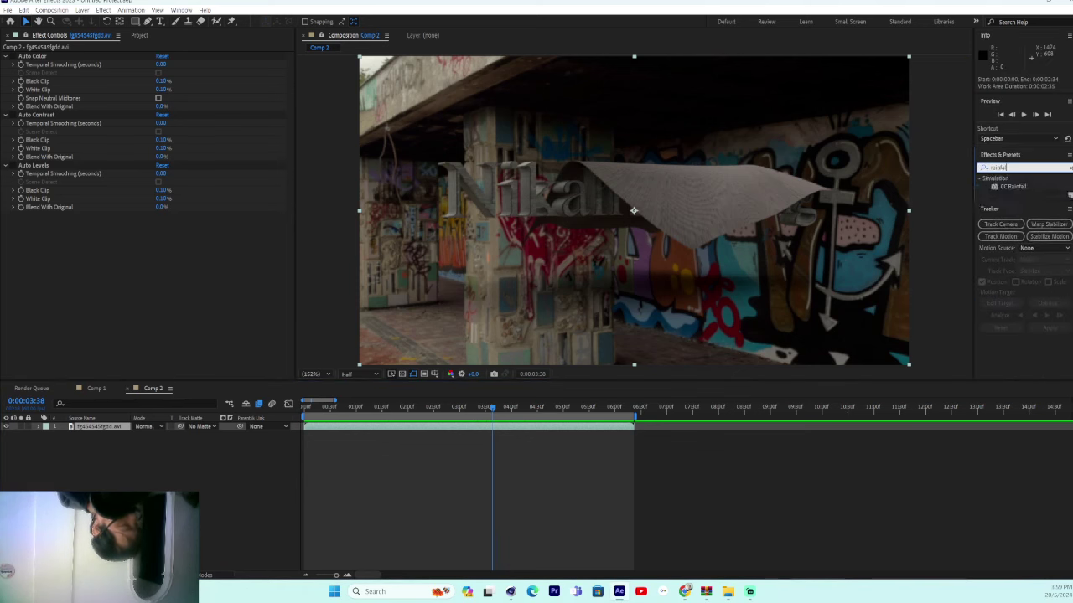
key(Return)
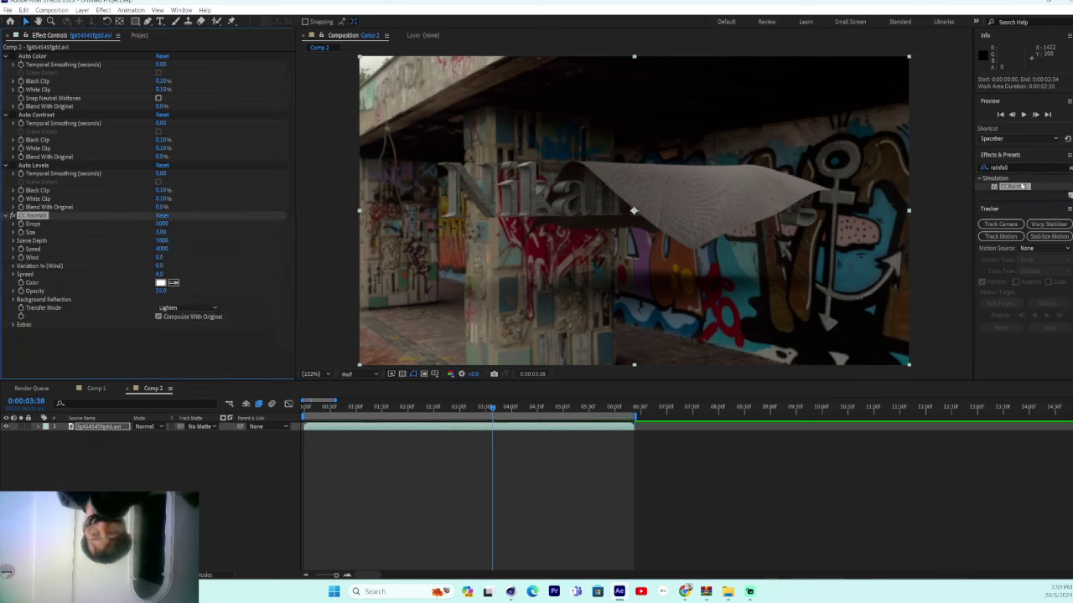
drag(1023, 191, 109, 429)
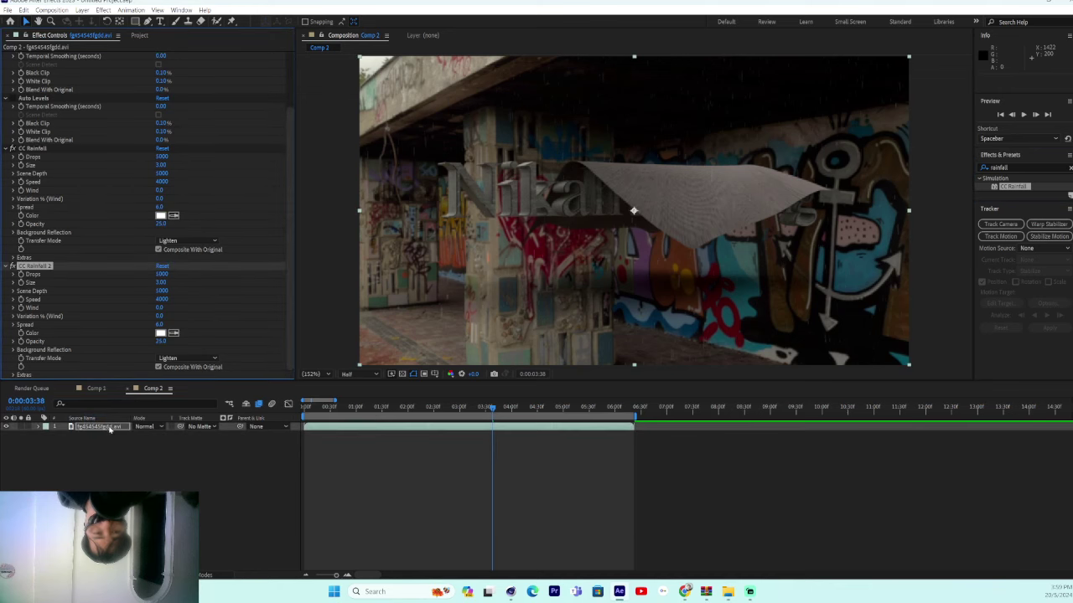
Preview the rain and set the second CC Rainfall effect's Drops to 2300 and Size to 6.47.
key(space)
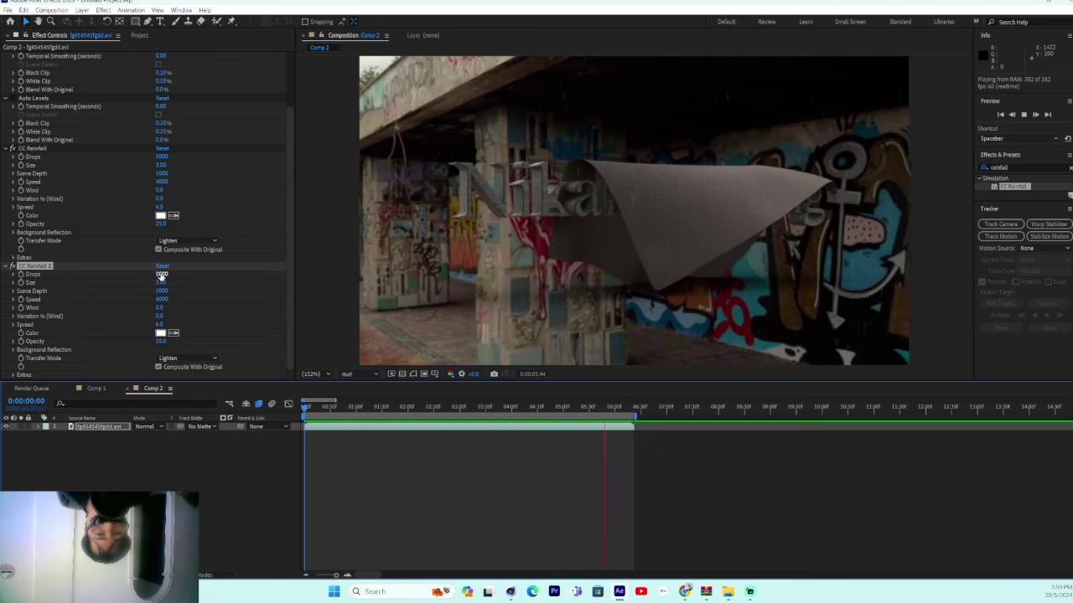
drag(160, 283, 308, 282)
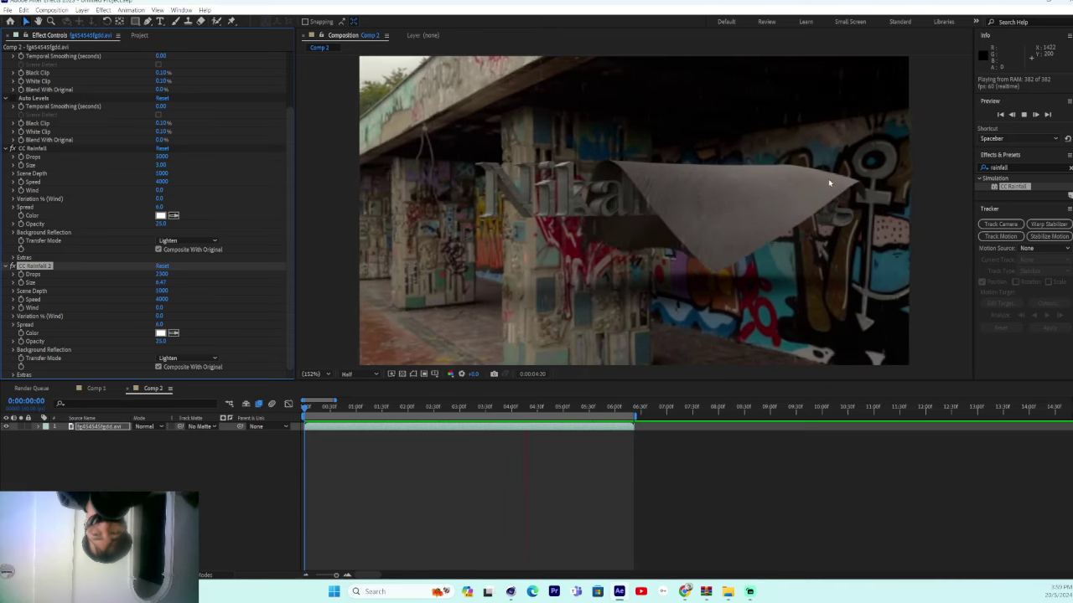
Search the effects for Camera Lens Blur and apply it to the video layer.
click(1012, 166)
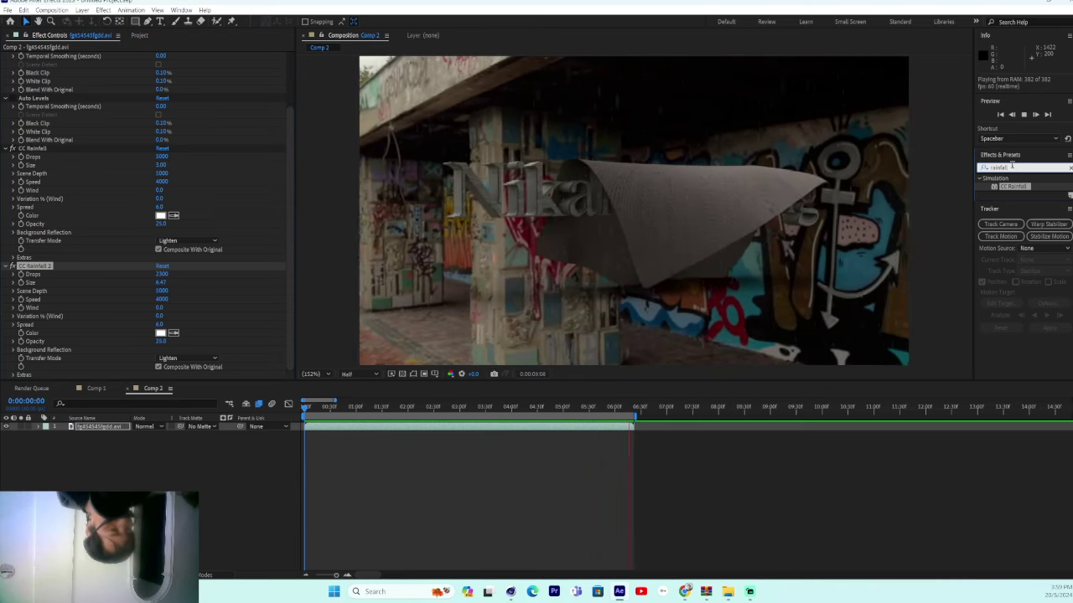
key(BackSpace)
key(BackSpace)
key(BackSpace)
key(BackSpace)
text(Camera)
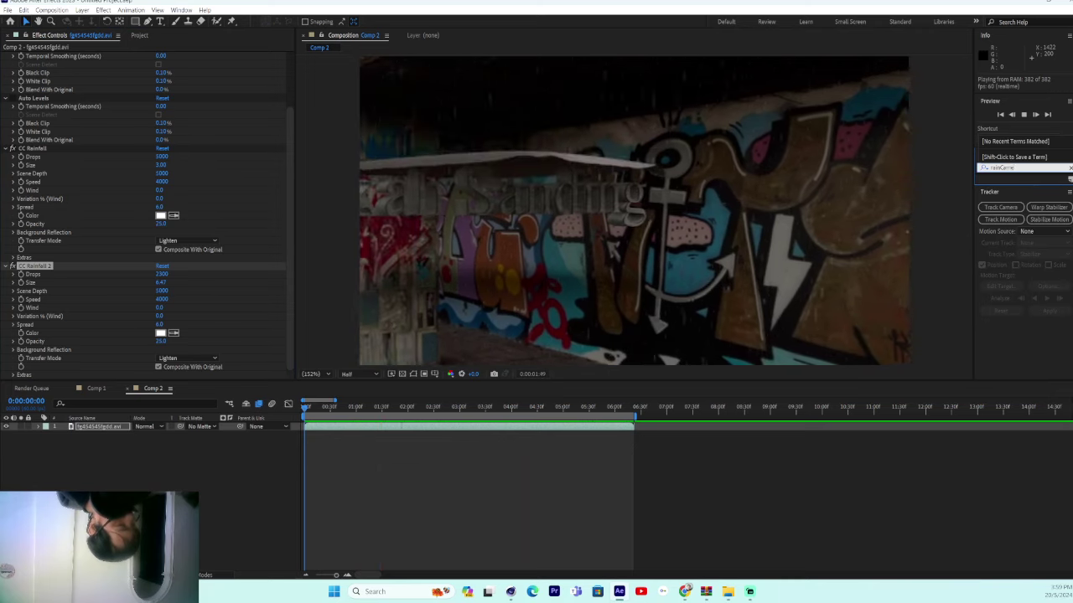
text(Lens)
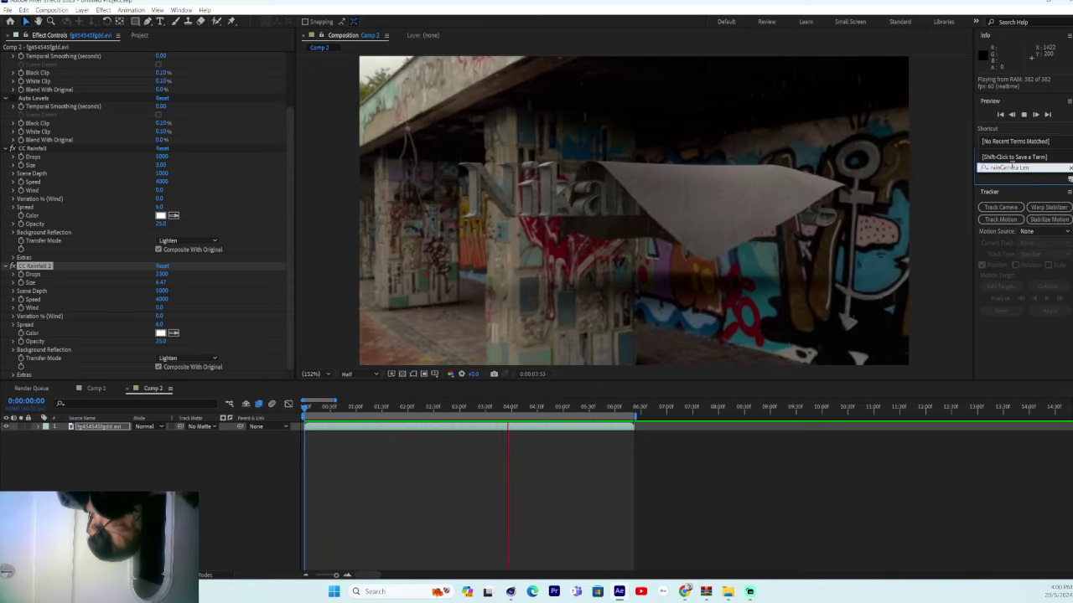
text( Blur)
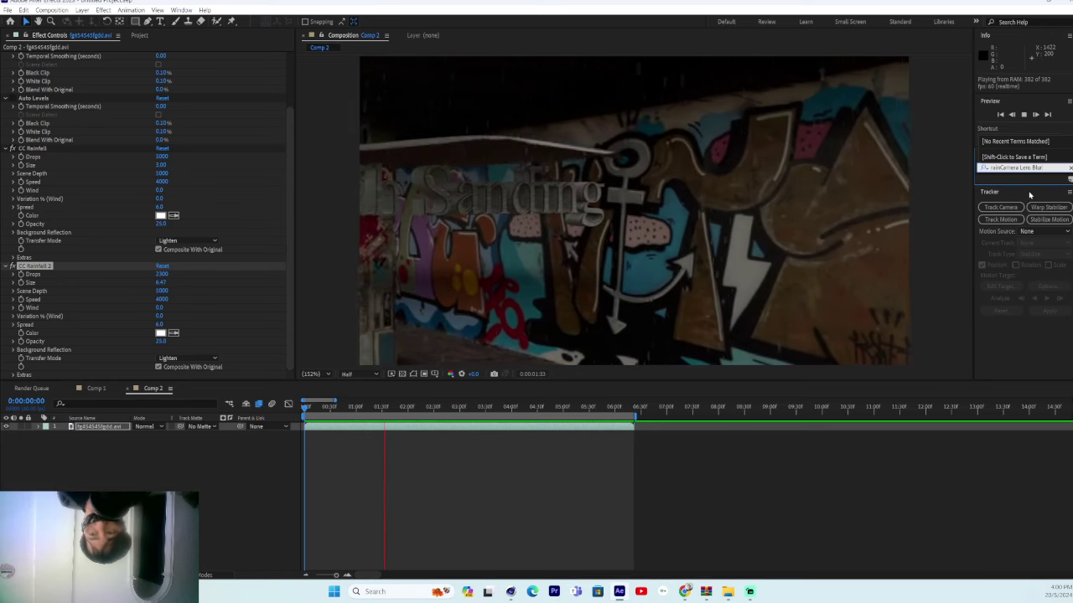
click(1028, 193)
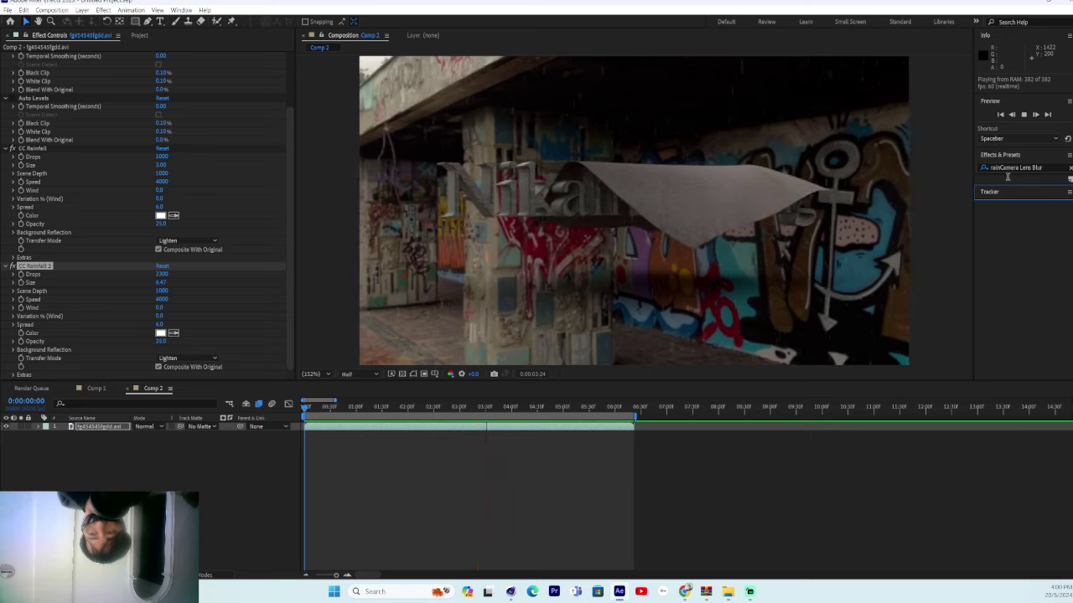
click(1005, 168)
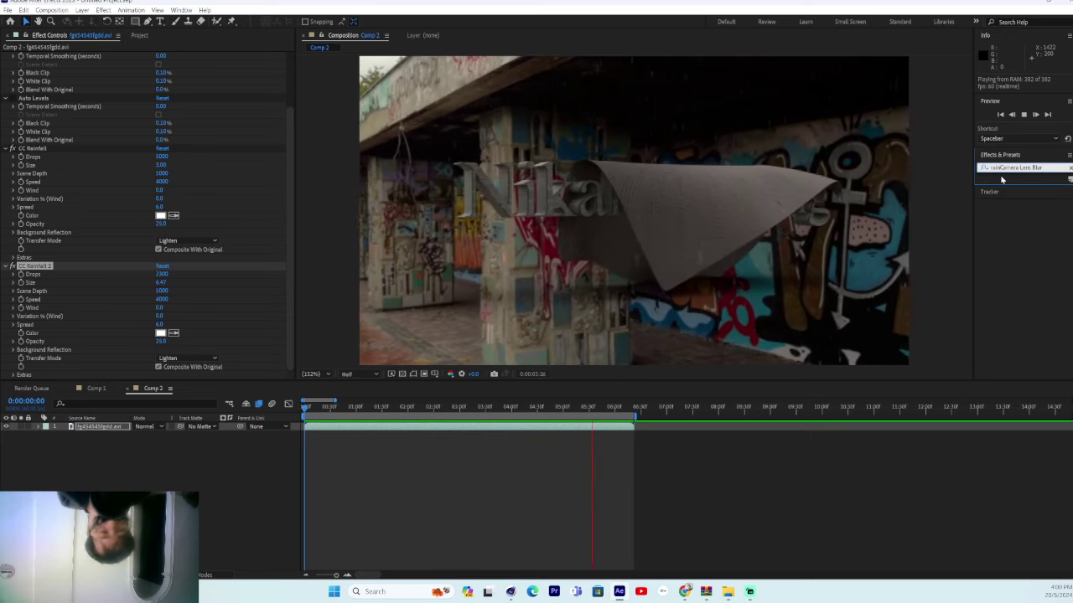
click(1000, 168)
key(BackSpace)
key(BackSpace)
key(BackSpace)
key(BackSpace)
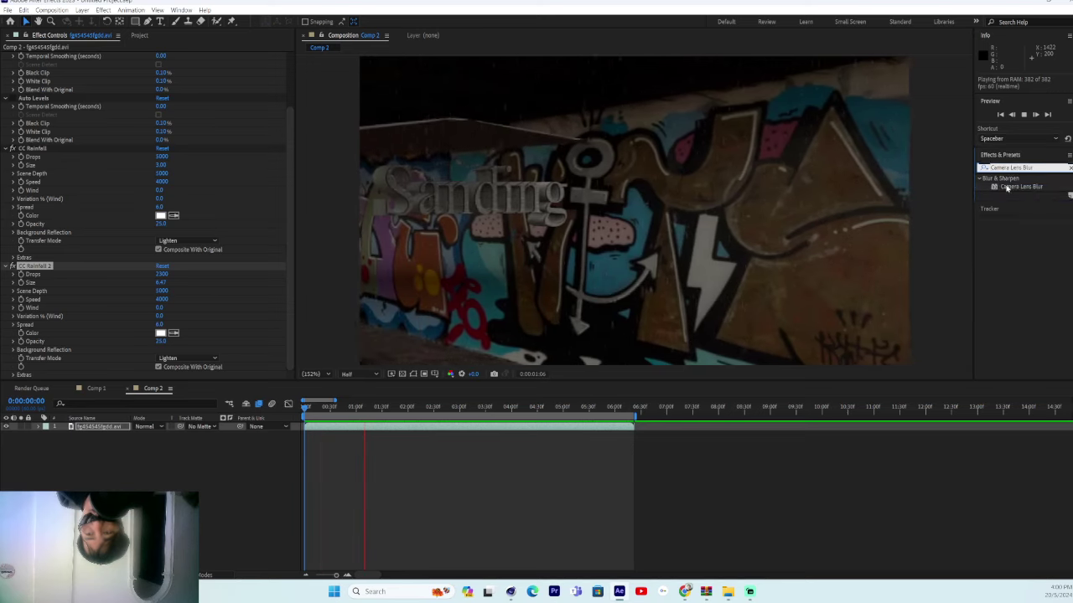
drag(270, 364, 97, 427)
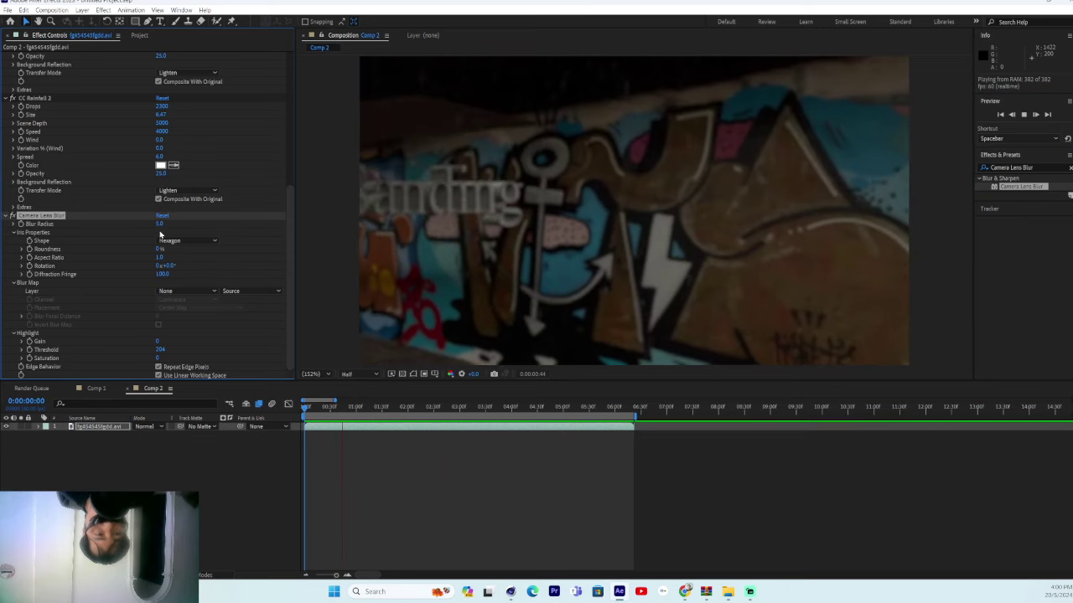
Set the Camera Lens Blur's Blur Radius to 16 and keyframe it at the start of the clip.
key(space)
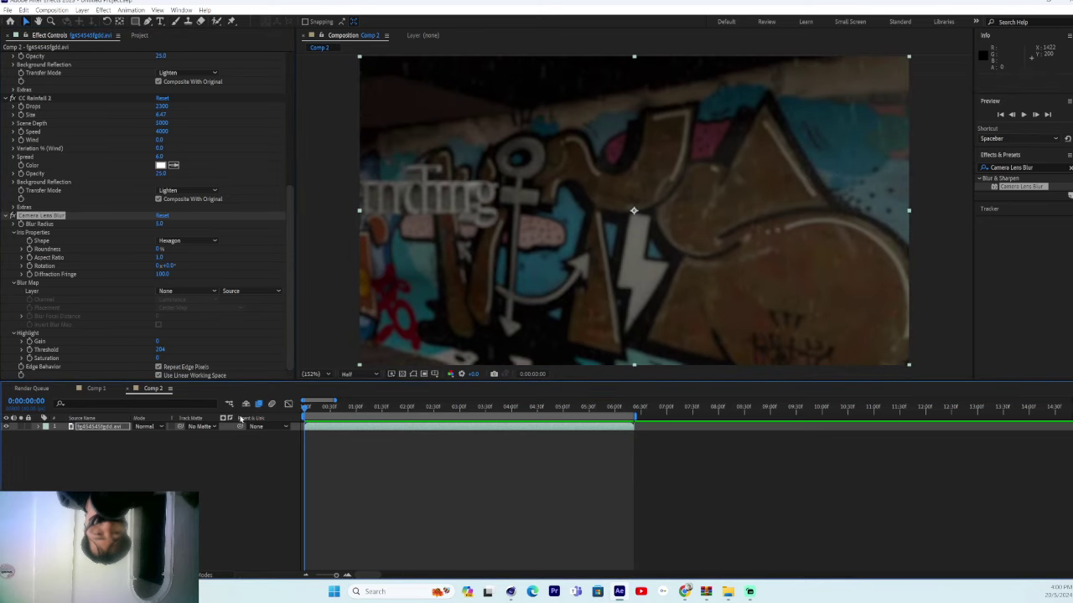
drag(336, 400, 375, 400)
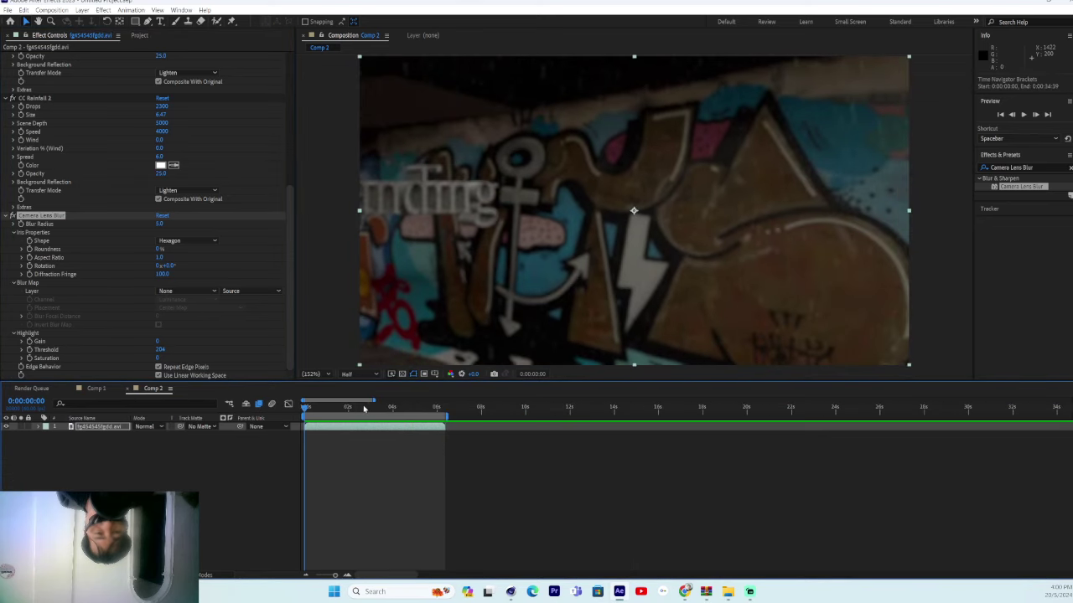
drag(162, 225, 189, 225)
click(161, 224)
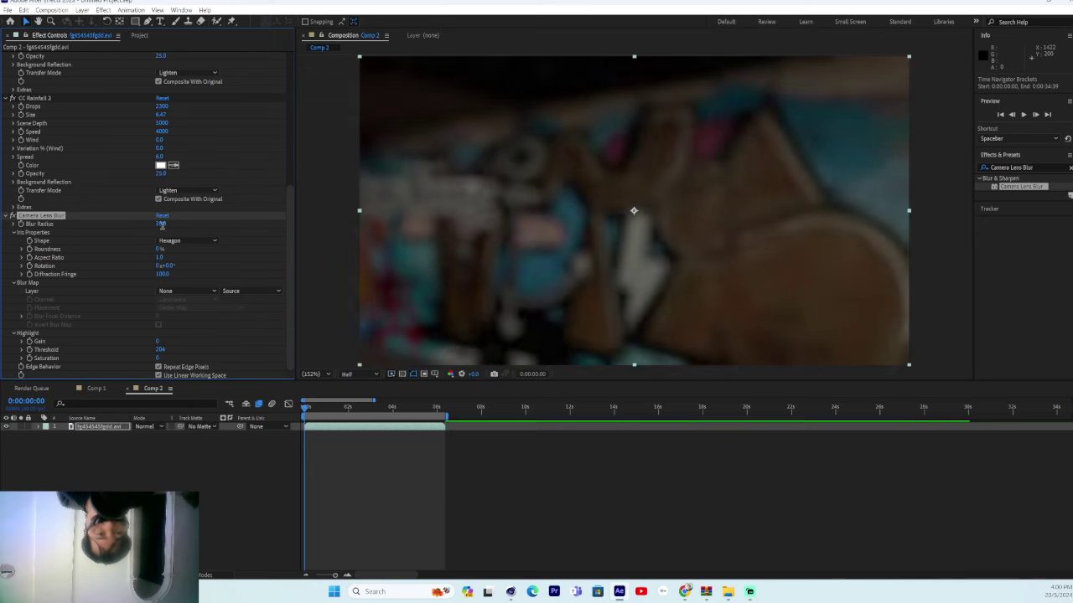
text(16)
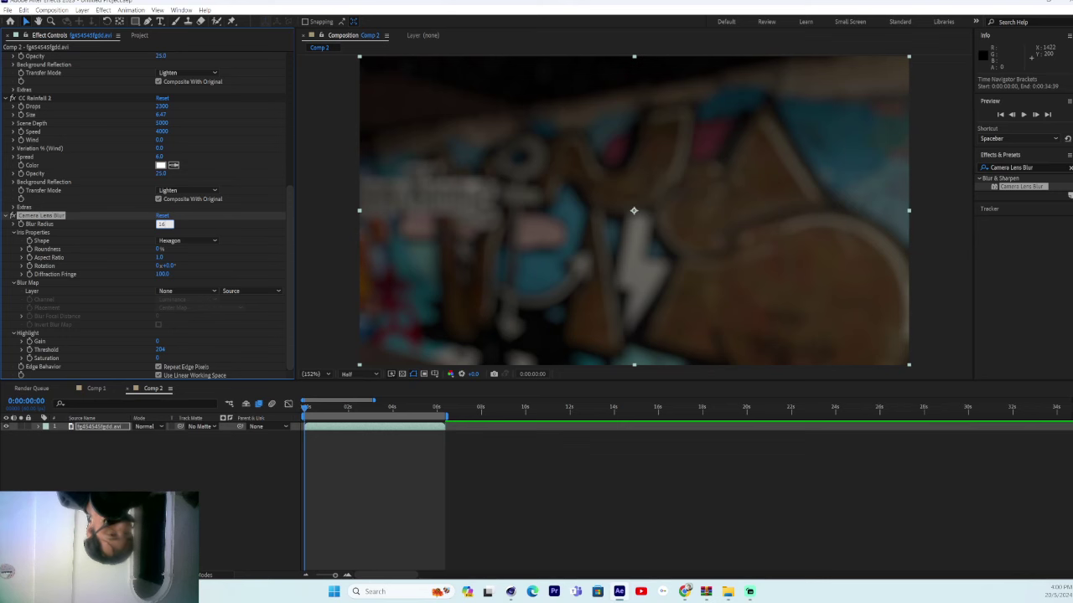
key(Return)
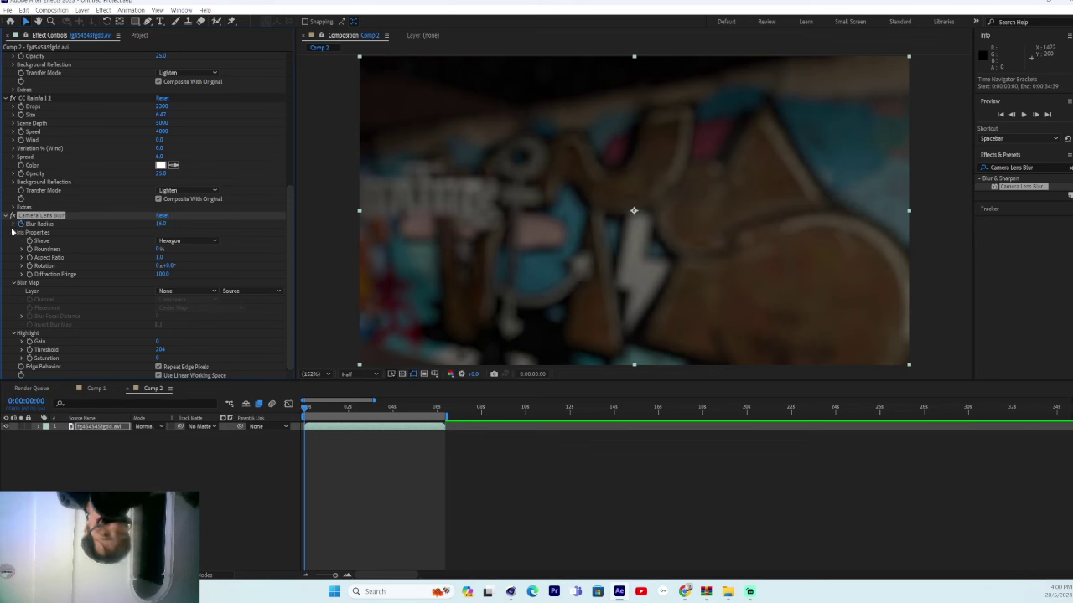
click(13, 226)
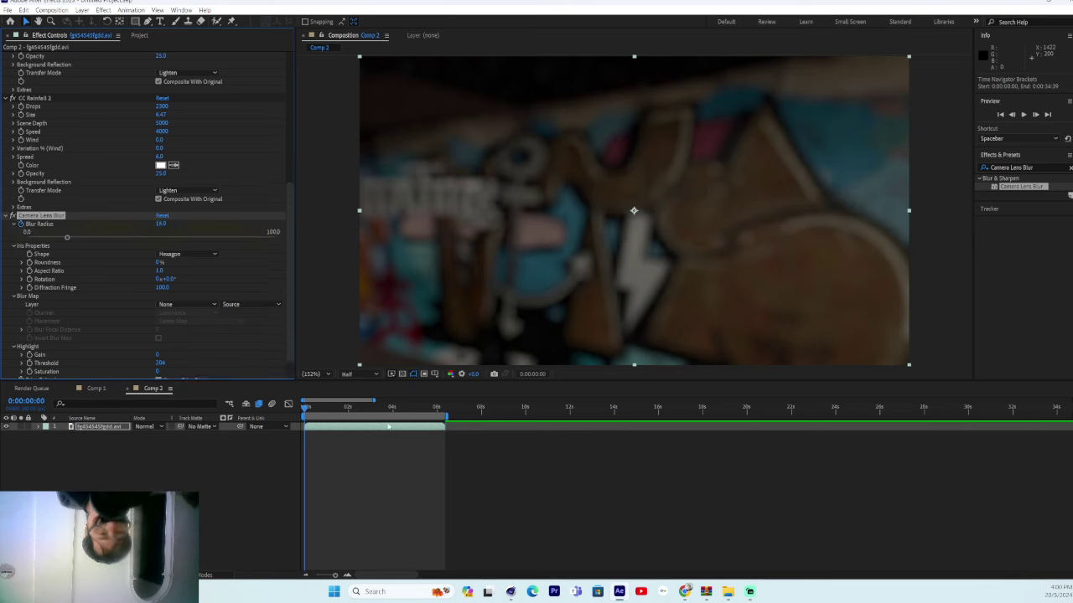
Keyframe the Camera Lens Blur's Blur Radius at 0 at 0:00:01:44 and preview the blur animation.
key(space)
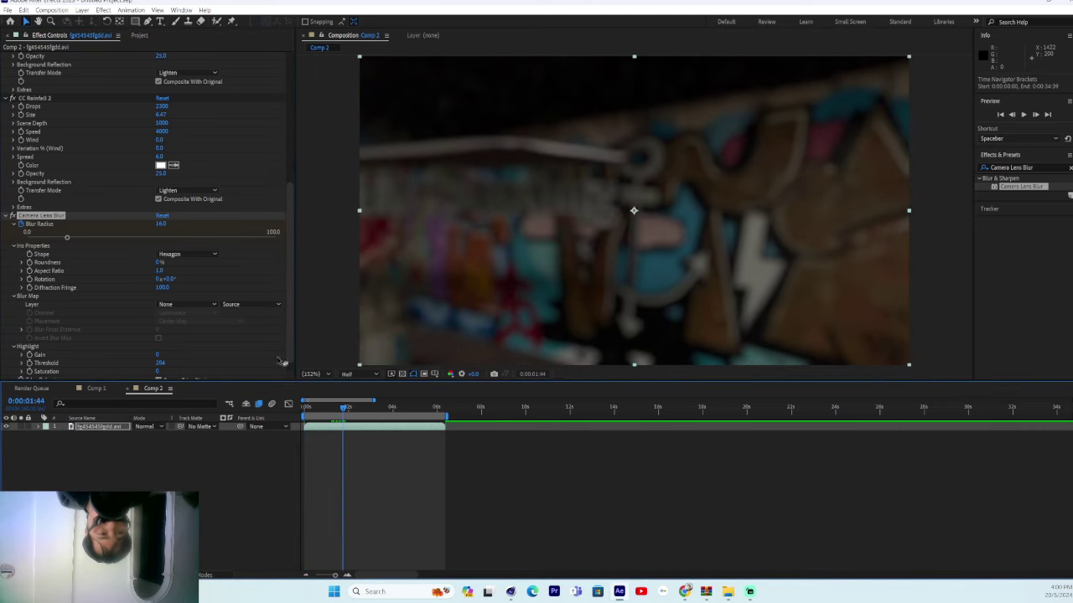
drag(161, 224, 97, 226)
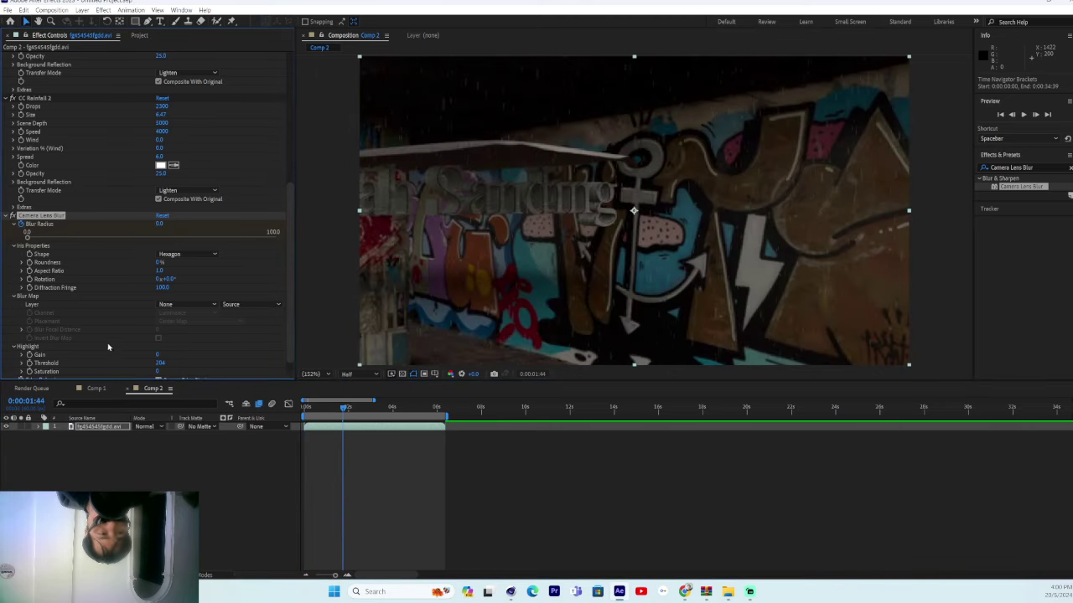
key(ctrl+z)
key(space)
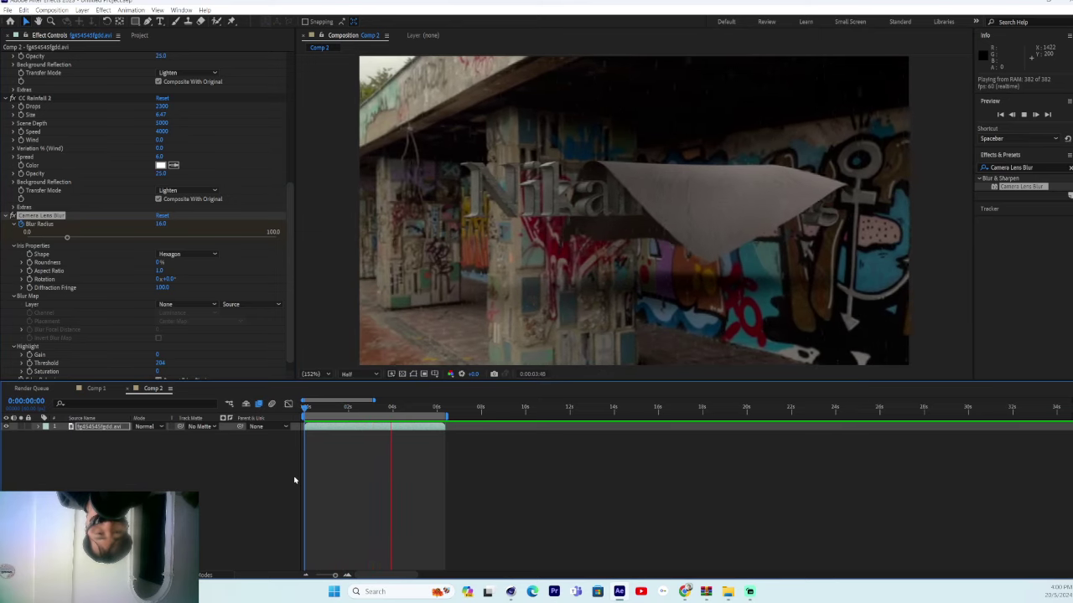
key(space)
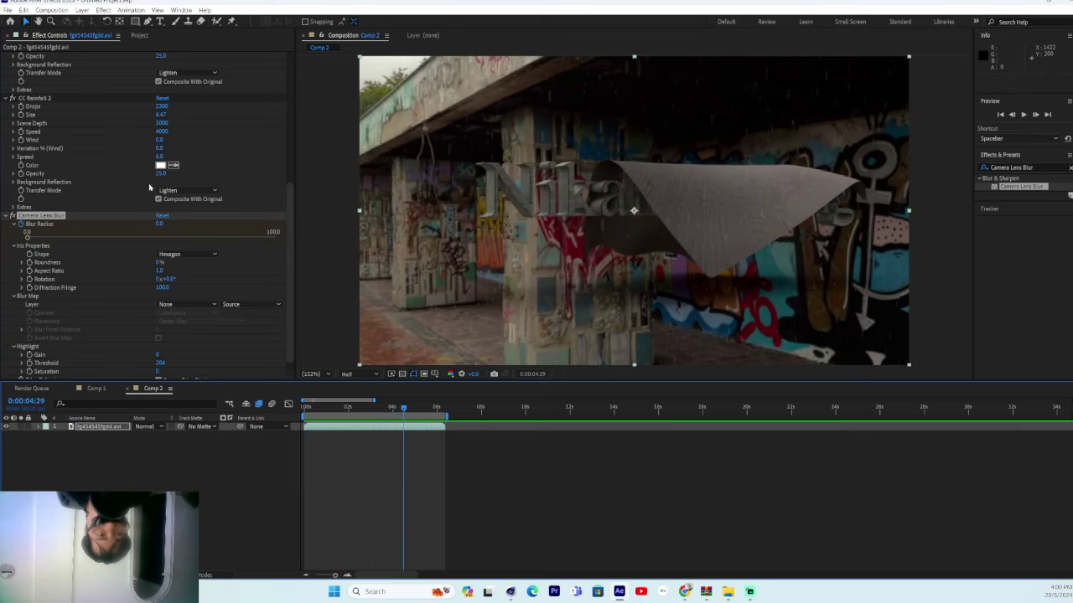
Add Comp 2 to the render queue and confirm H.264 as its output module format.
click(55, 10)
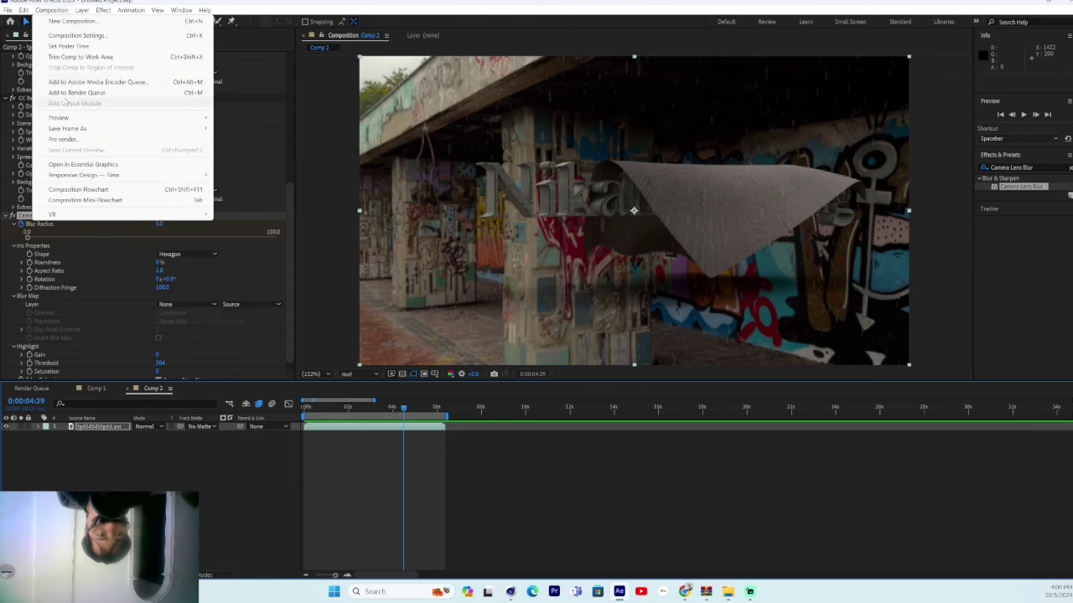
click(76, 92)
click(113, 449)
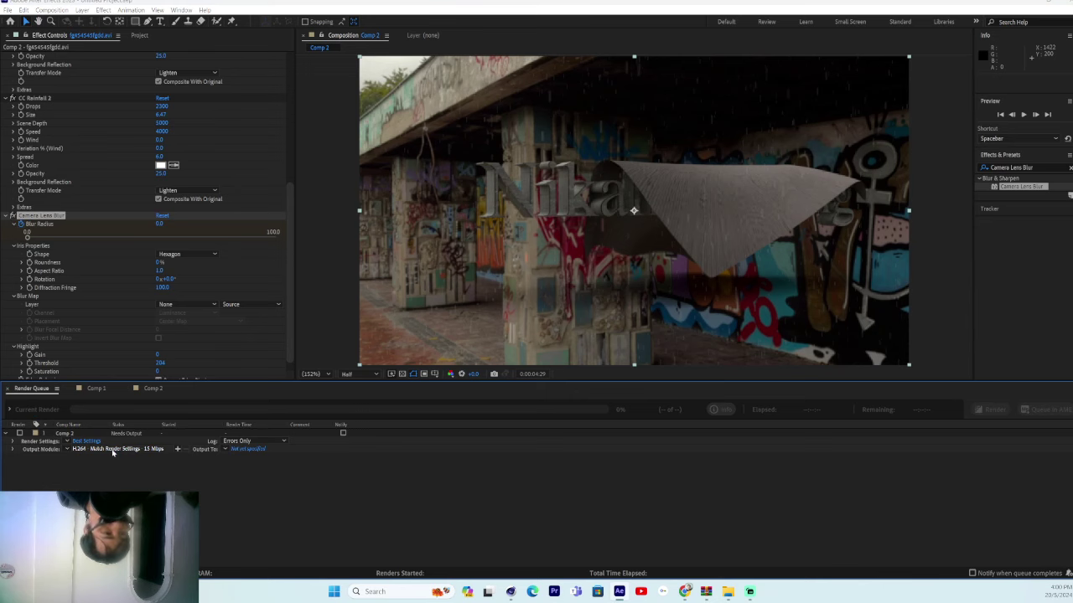
click(94, 449)
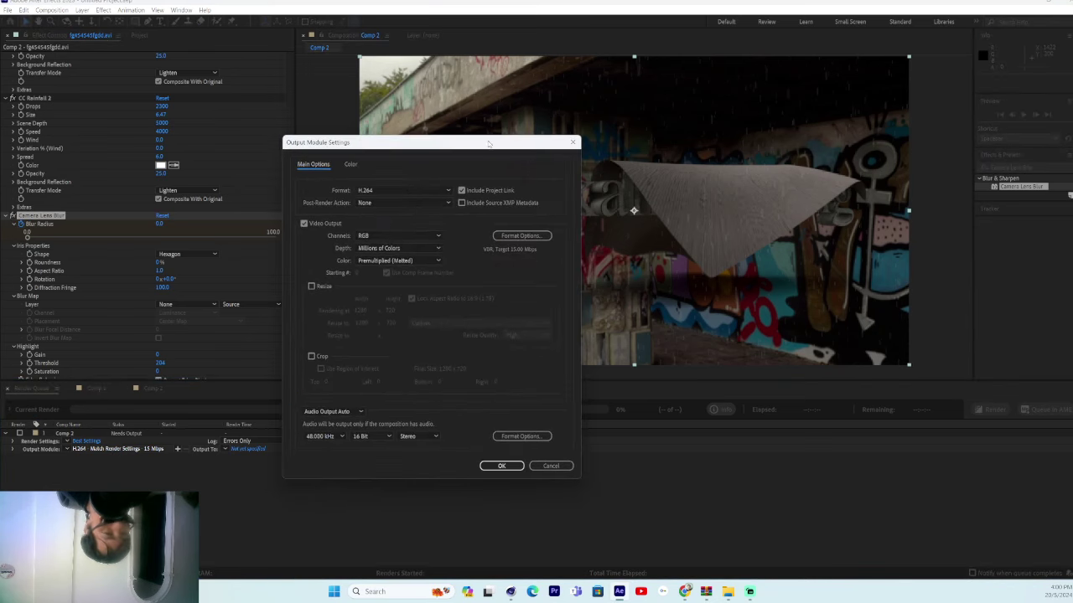
click(447, 192)
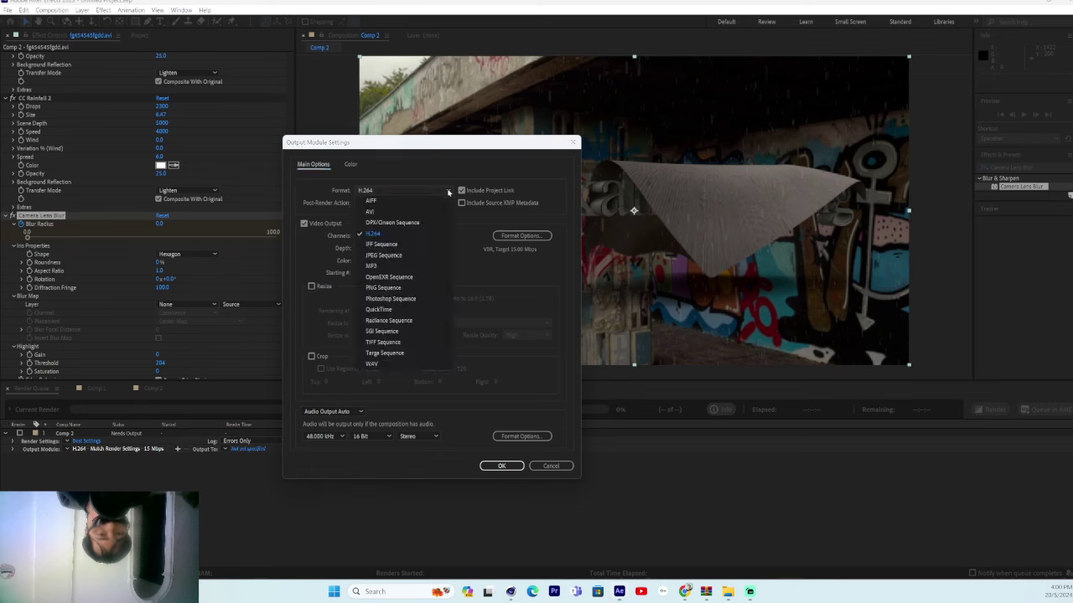
click(431, 148)
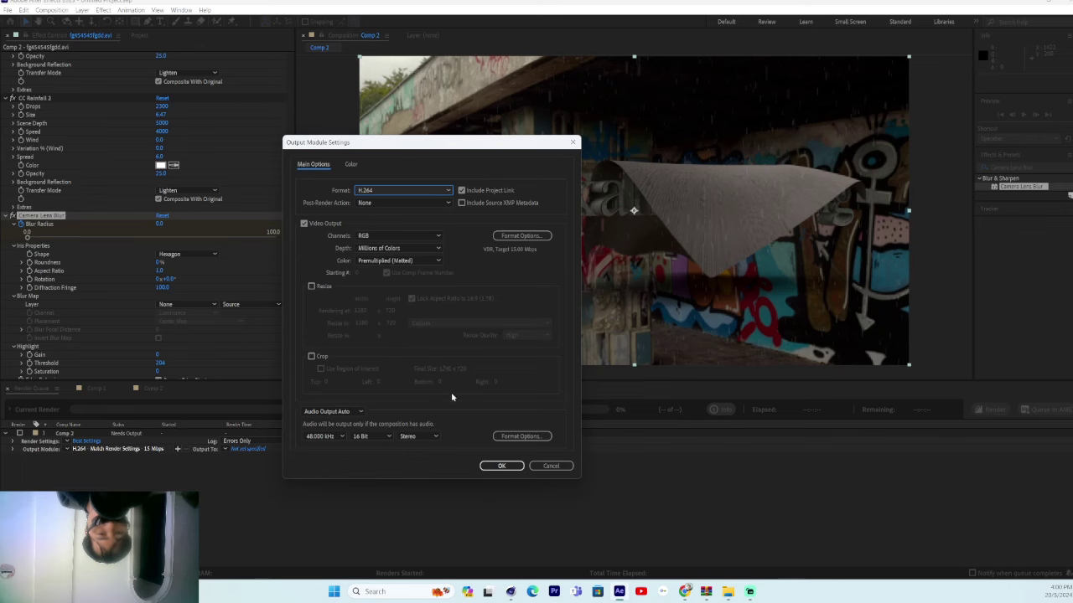
click(499, 465)
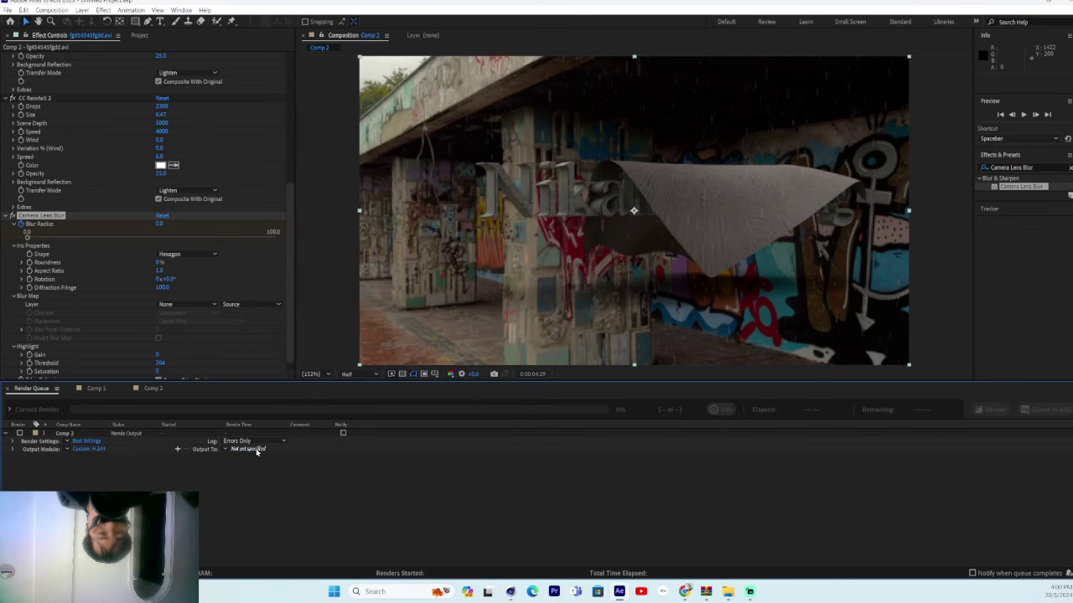
Render Comp 2 to the Downloads folder as "sva money exgahbet" and return to the desktop.
click(256, 451)
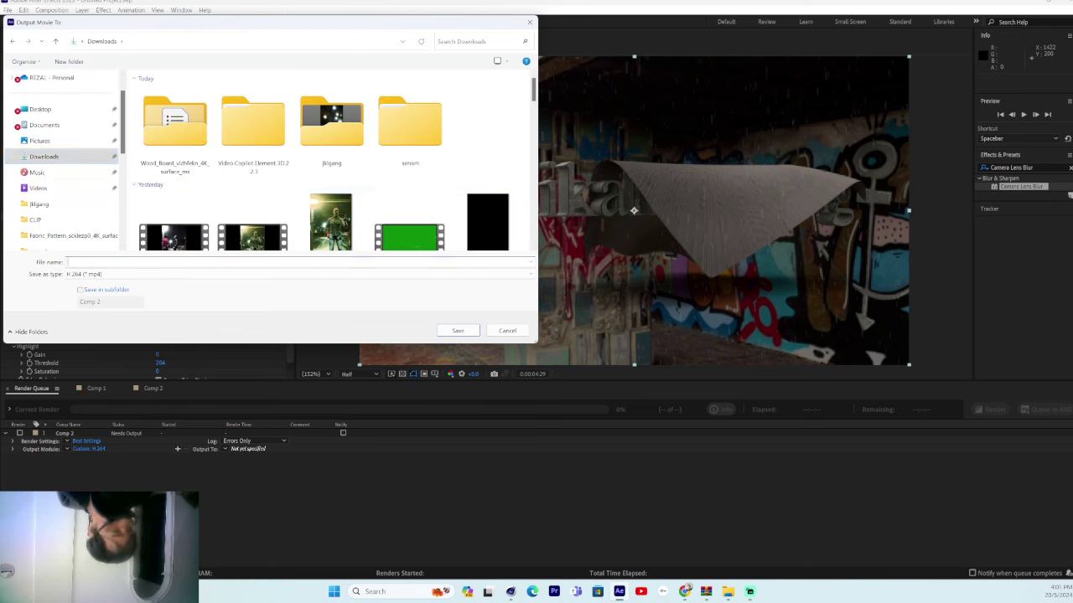
text(sva money exgahbet)
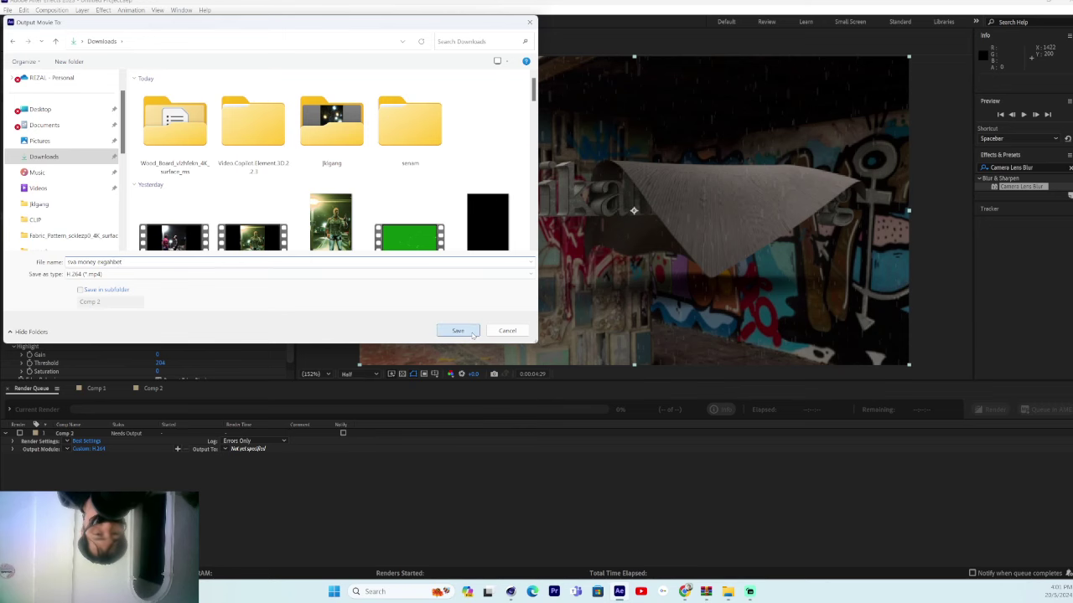
click(457, 331)
click(989, 410)
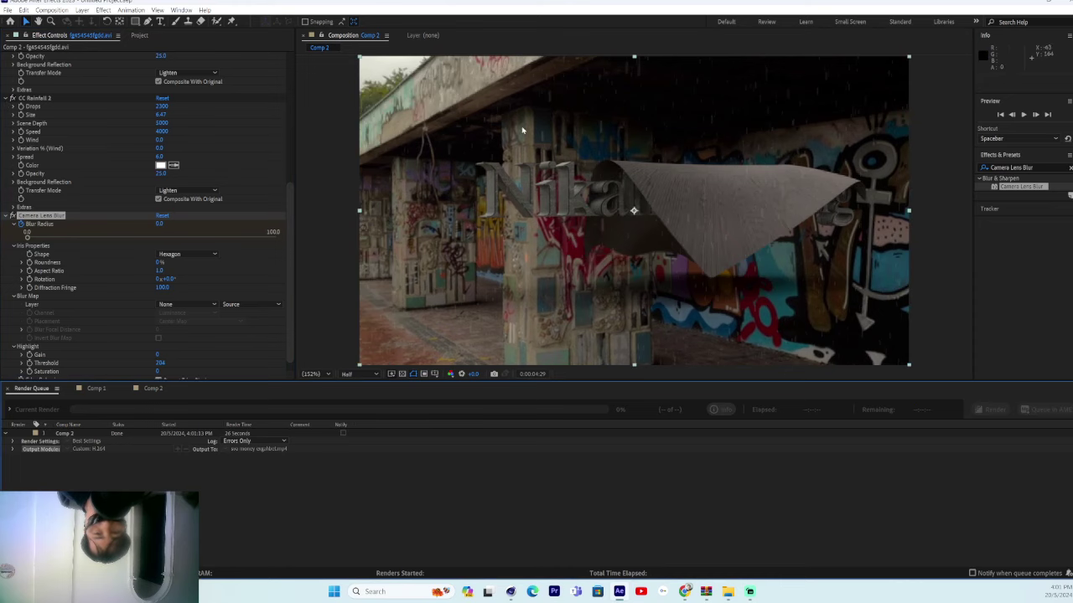
click(1020, 4)
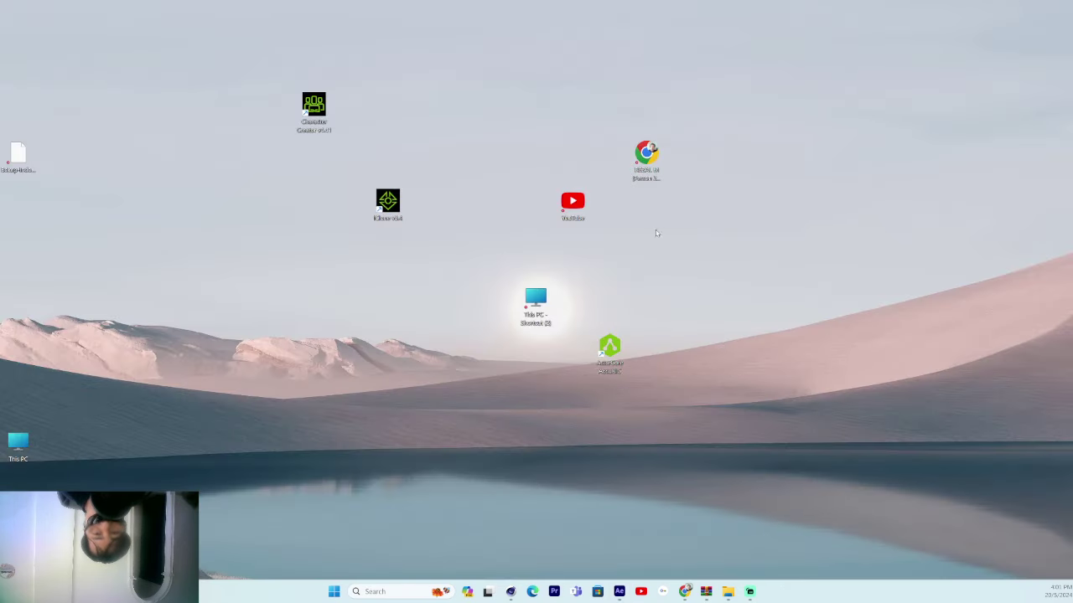
double_click(646, 165)
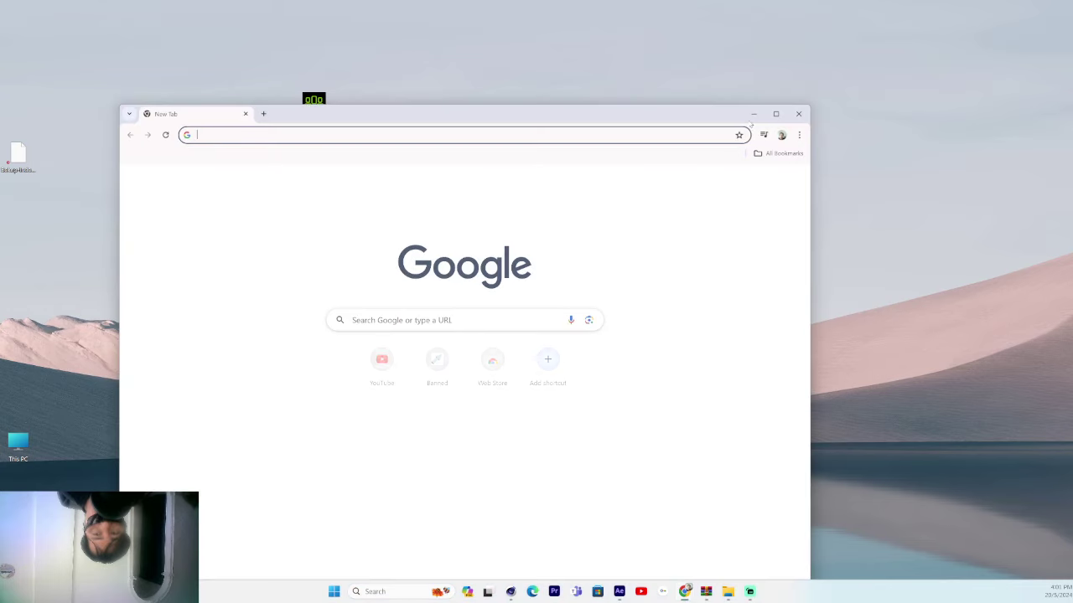
click(774, 114)
click(1068, 4)
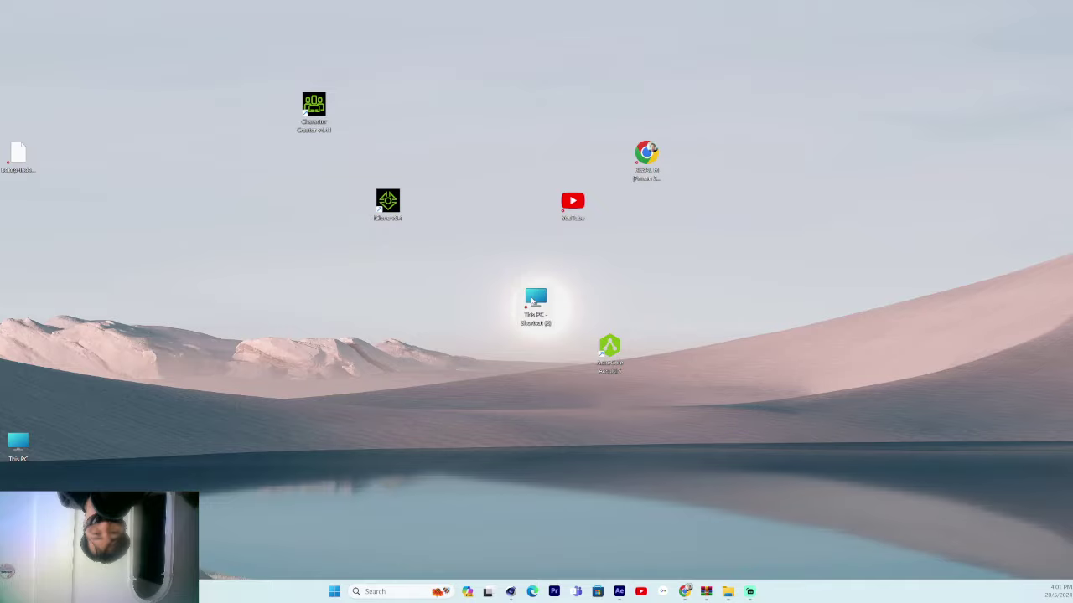
Open the Downloads folder in File Explorer and watch sva money exgahbet.mp4 in a maximized Media Player.
double_click(533, 302)
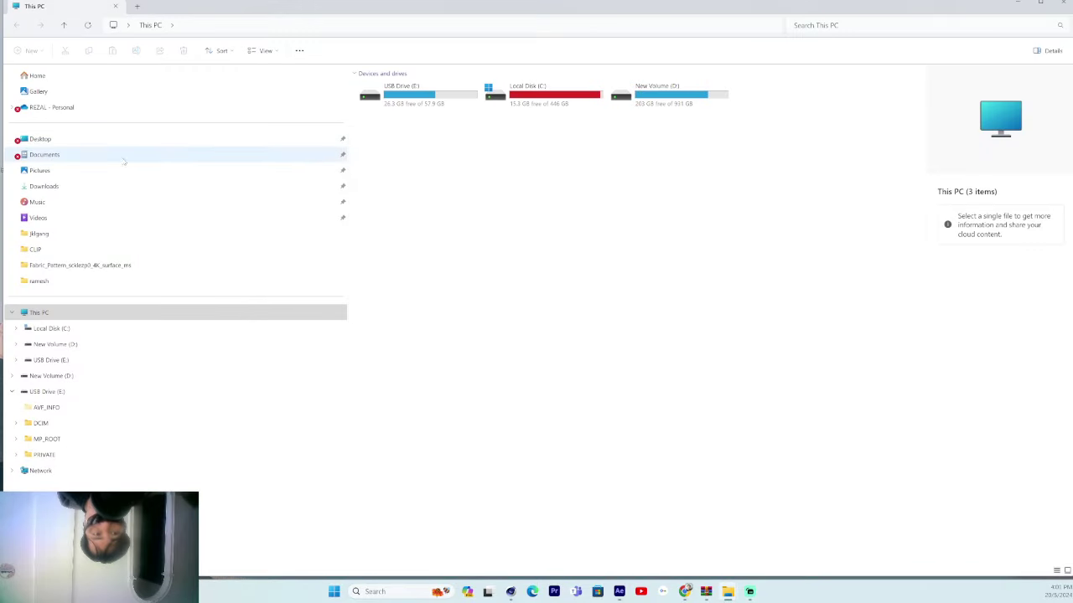
click(93, 186)
double_click(383, 122)
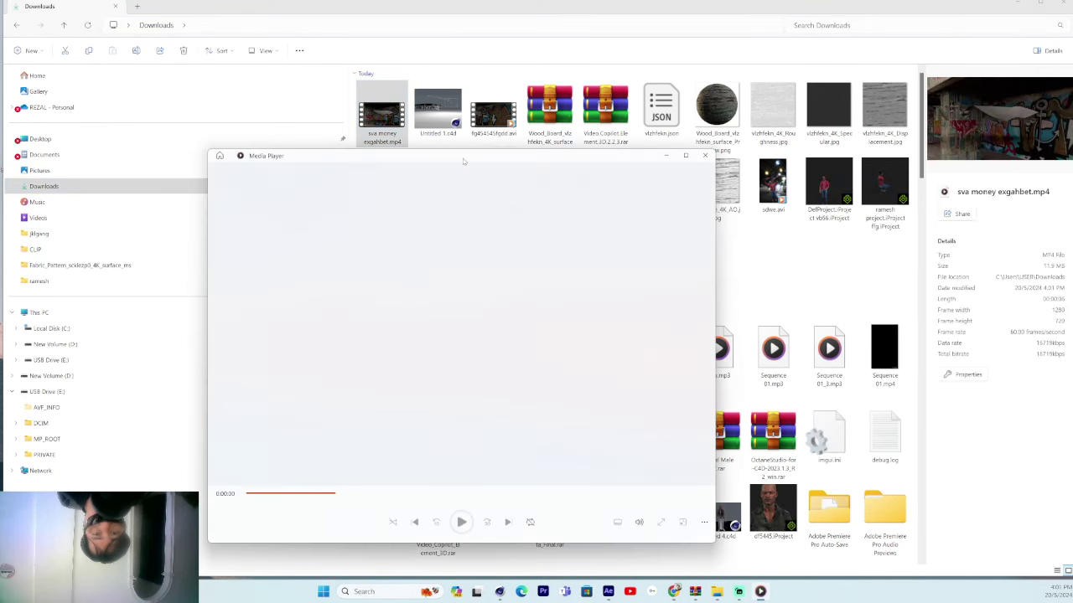
drag(463, 161, 560, 106)
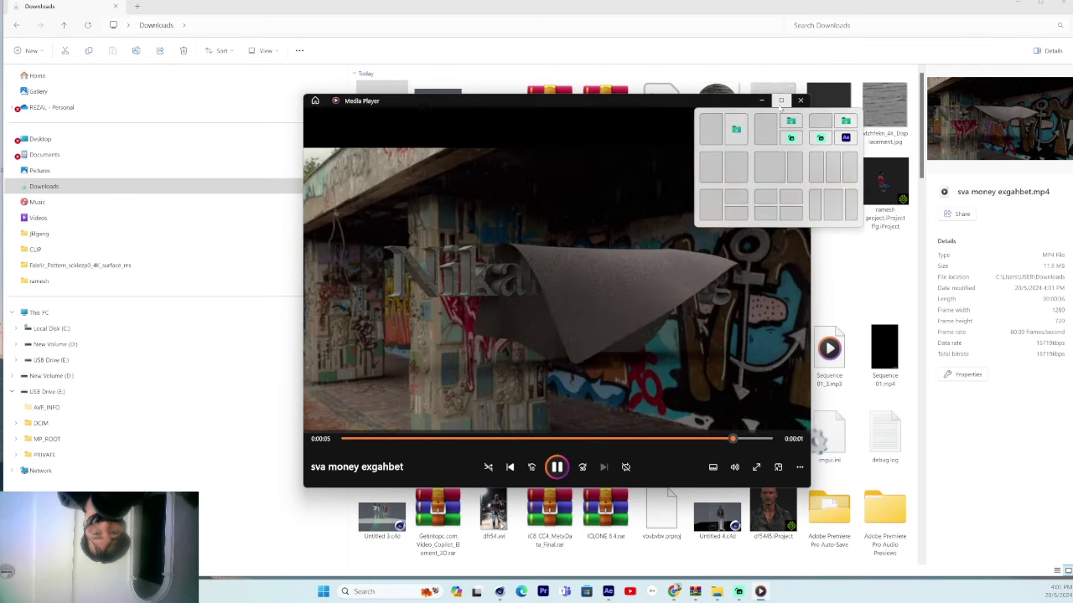
click(780, 101)
click(543, 561)
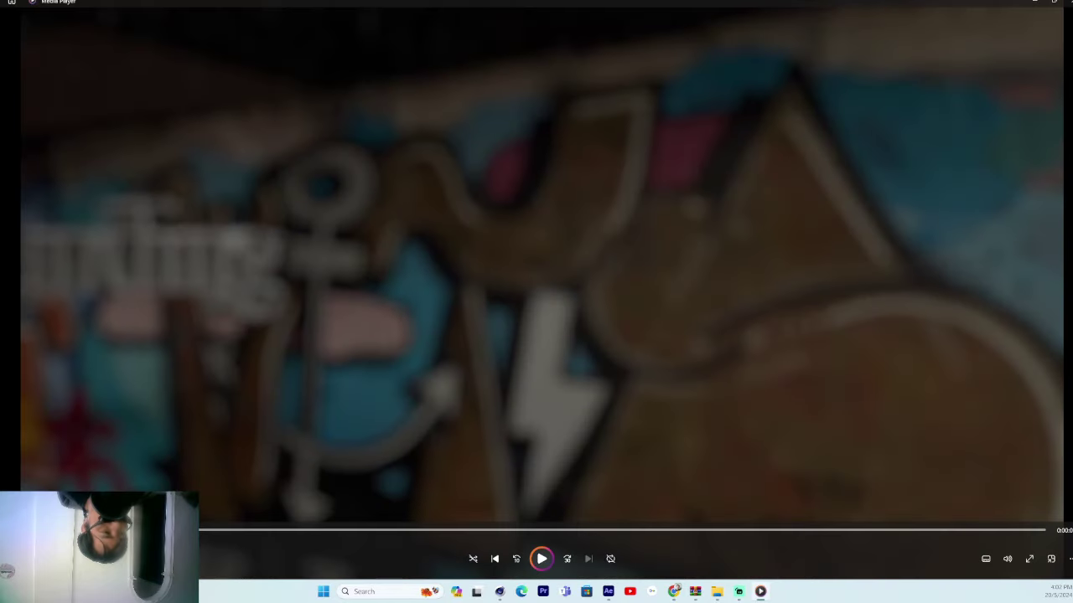
click(538, 558)
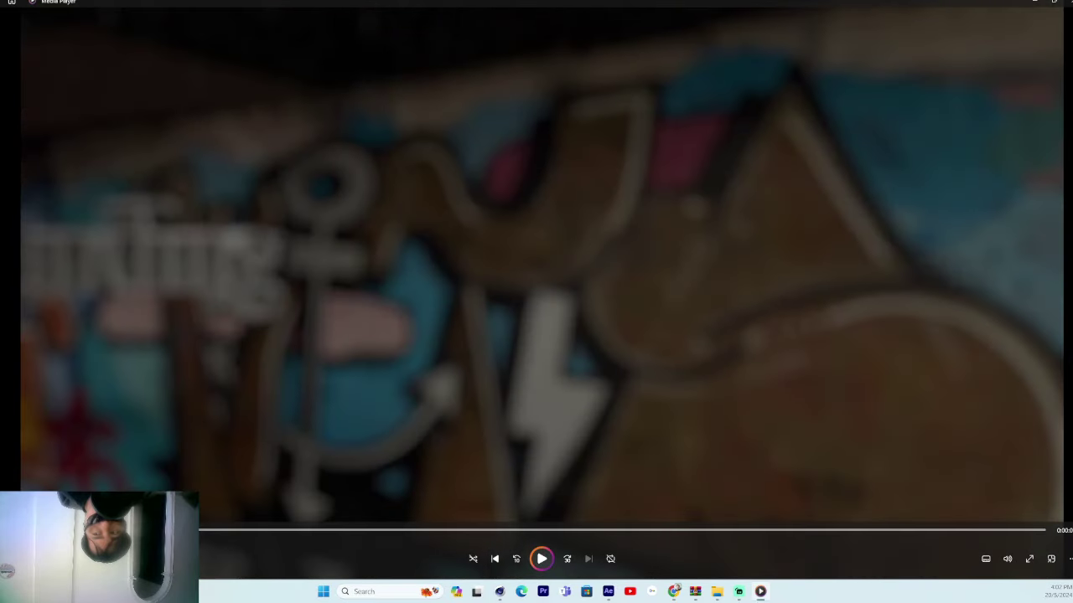
click(1068, 8)
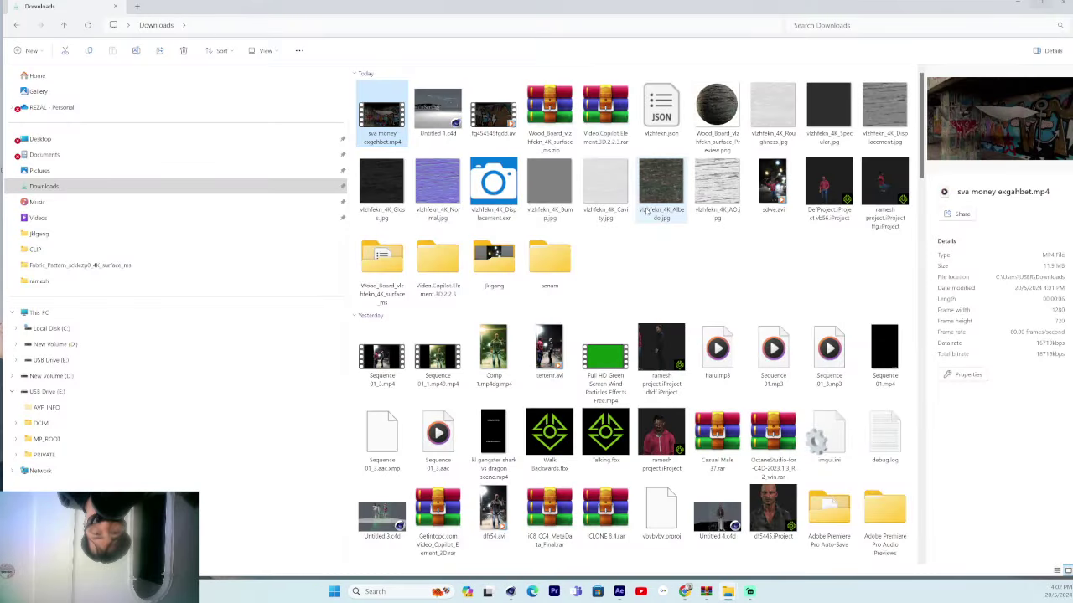
click(42, 218)
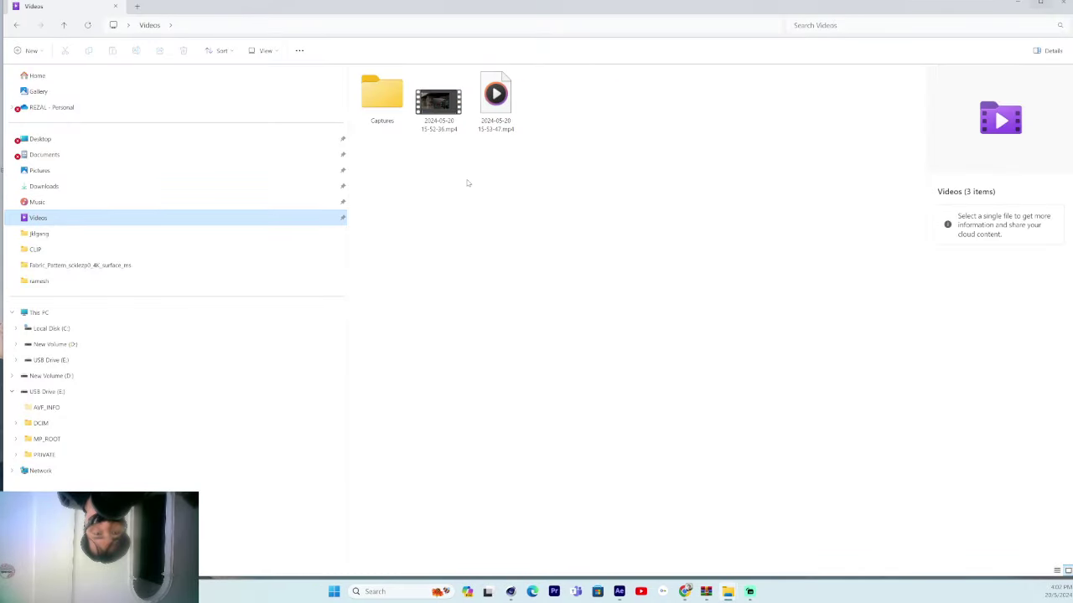
double_click(439, 104)
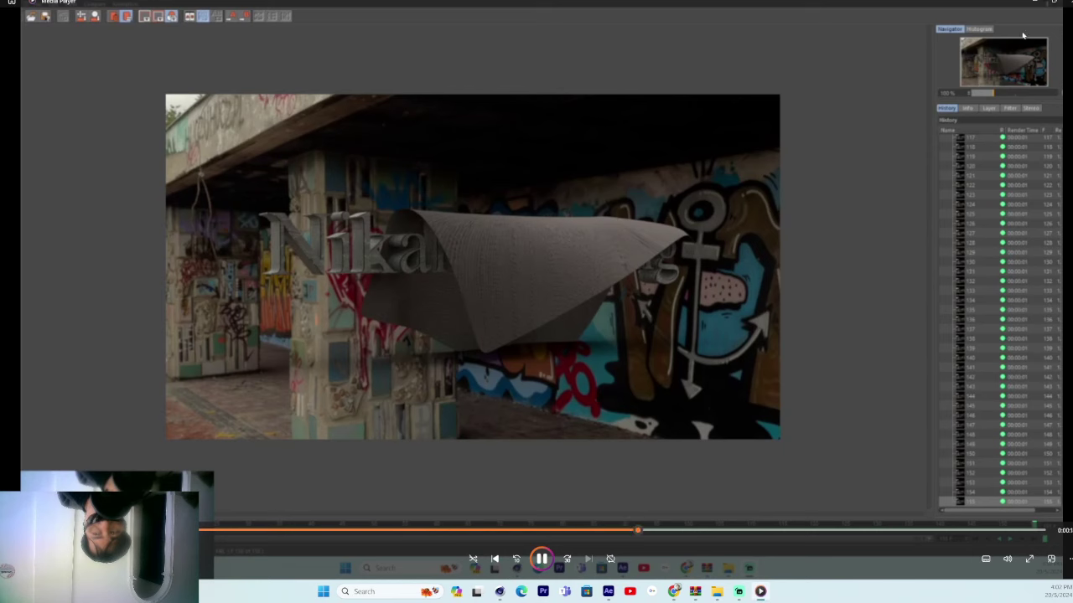
click(1034, 3)
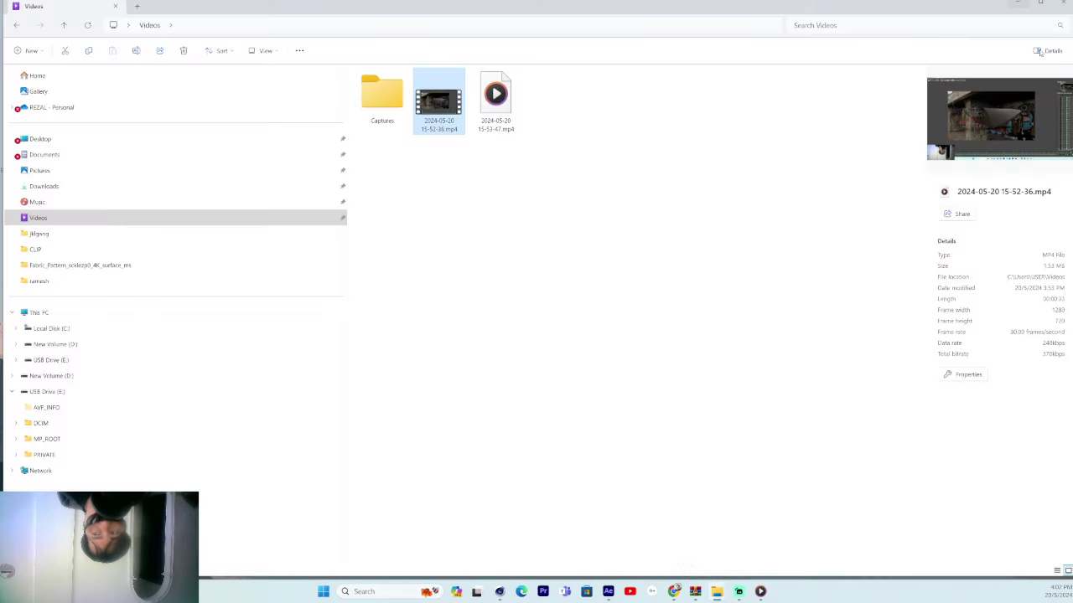